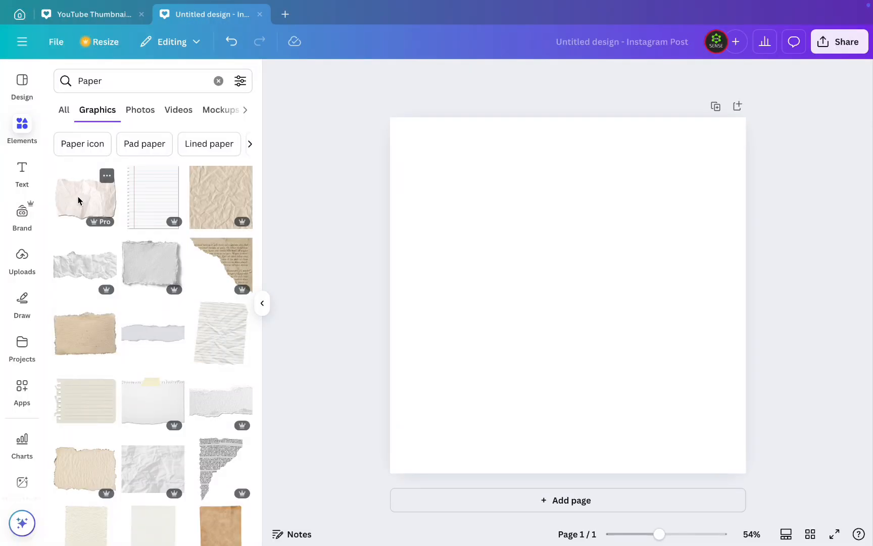
- Add the crumpled torn-paper graphic, enlarge and tilt it, and place it so its torn edge rises across the page's lower part
left_click(78, 200)
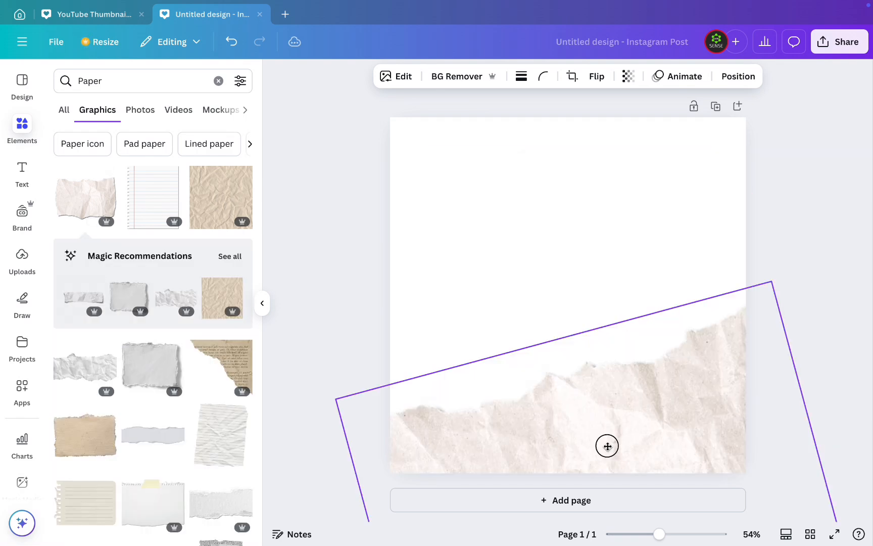
left_click_drag(606, 444, 595, 445)
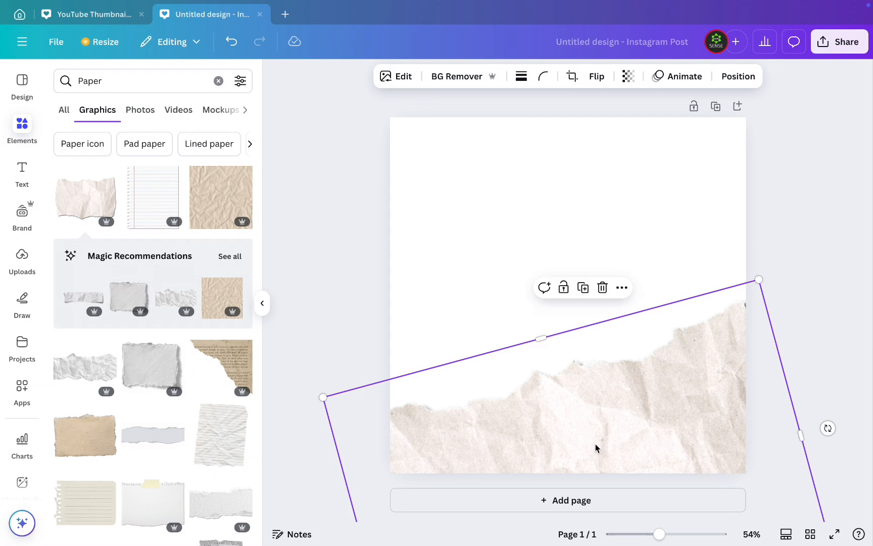
left_click(788, 170)
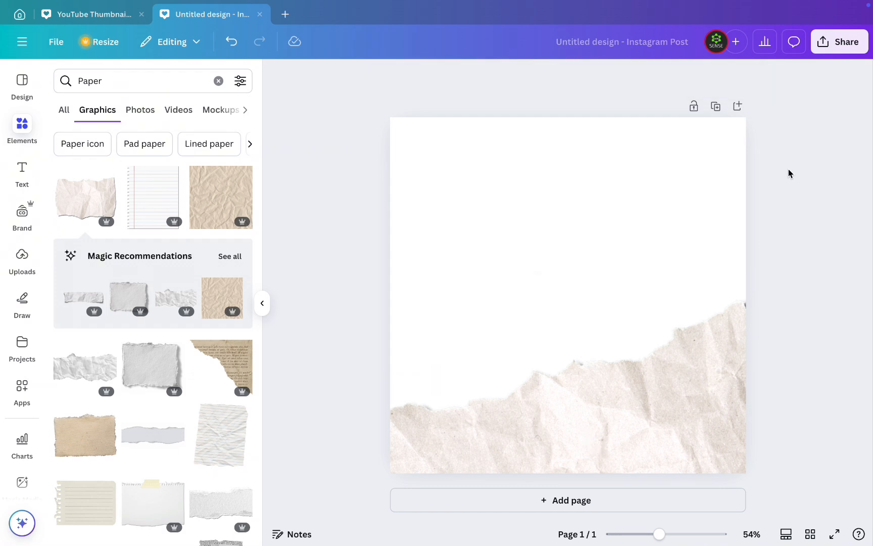
- Set the page background to a radial gradient from dark green in the centre to darker green at the edges
left_click(459, 220)
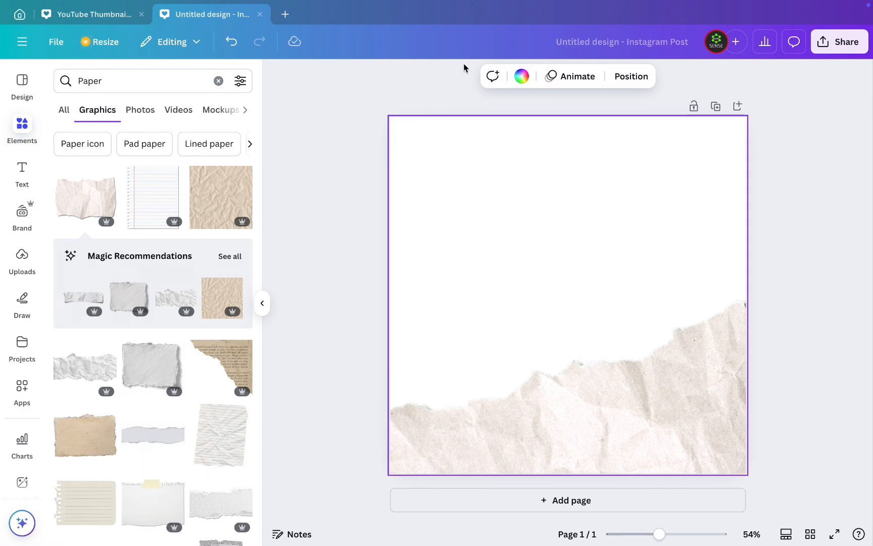
left_click(519, 78)
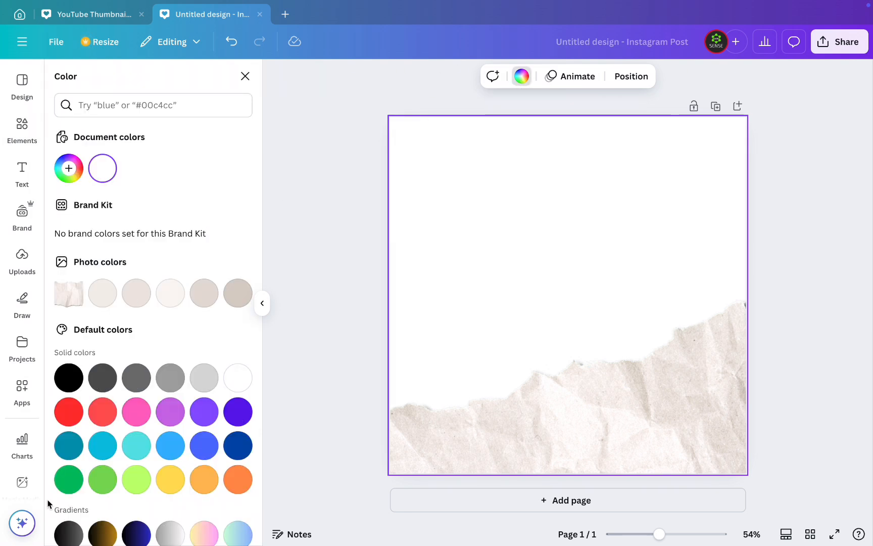
left_click(69, 480)
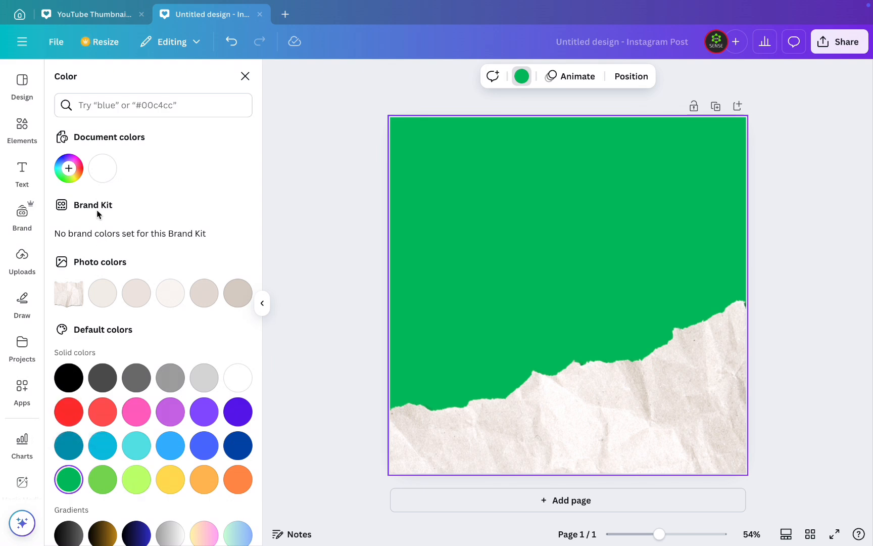
scroll(93, 474, "down", 3)
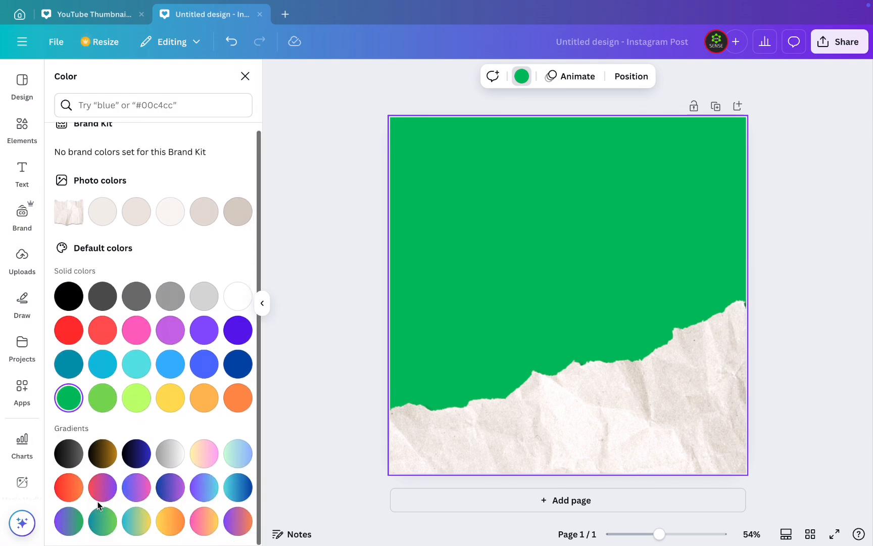
left_click(103, 520)
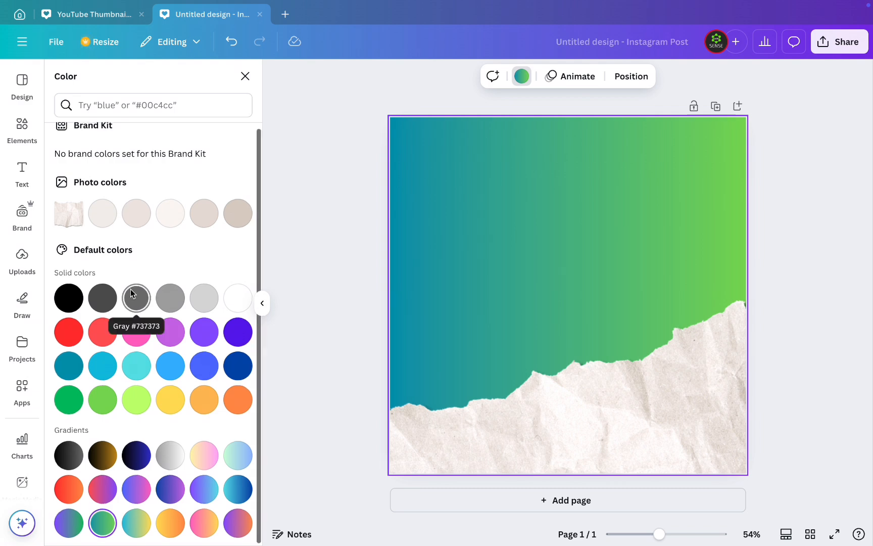
scroll(131, 288, "up", 2)
left_click(67, 168)
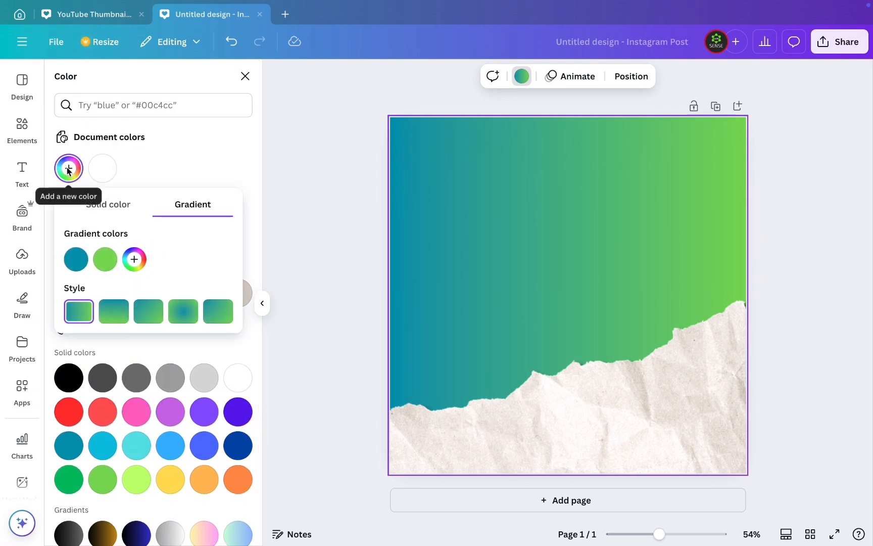
left_click_drag(260, 313, 263, 336)
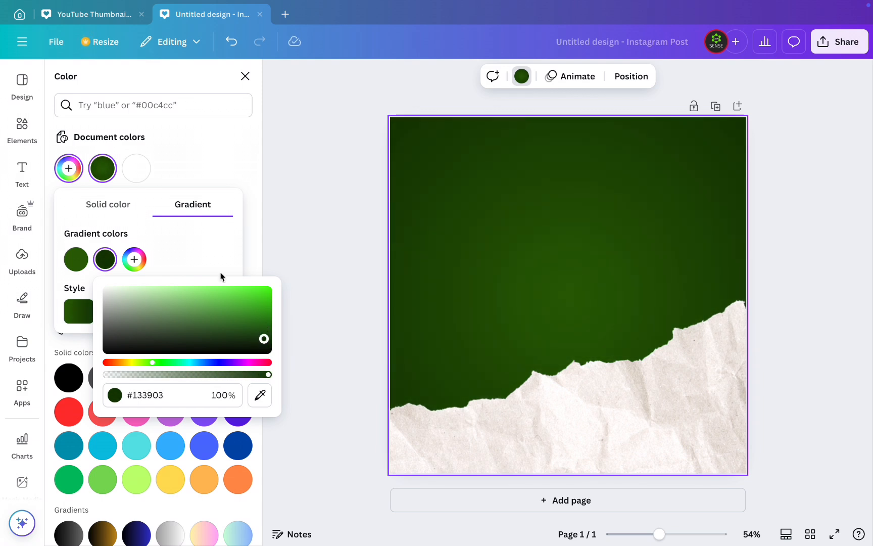
left_click(232, 175)
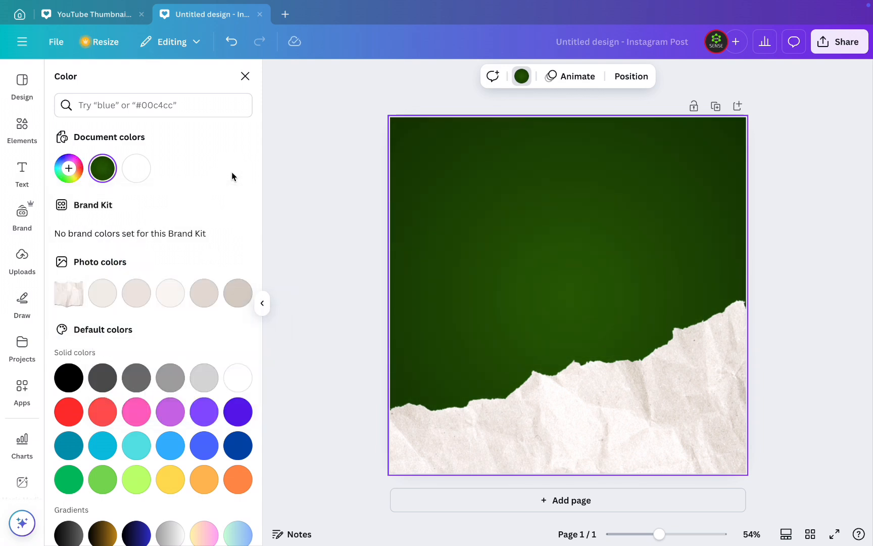
- Add a heading to the page with the text PIZZA
left_click(21, 171)
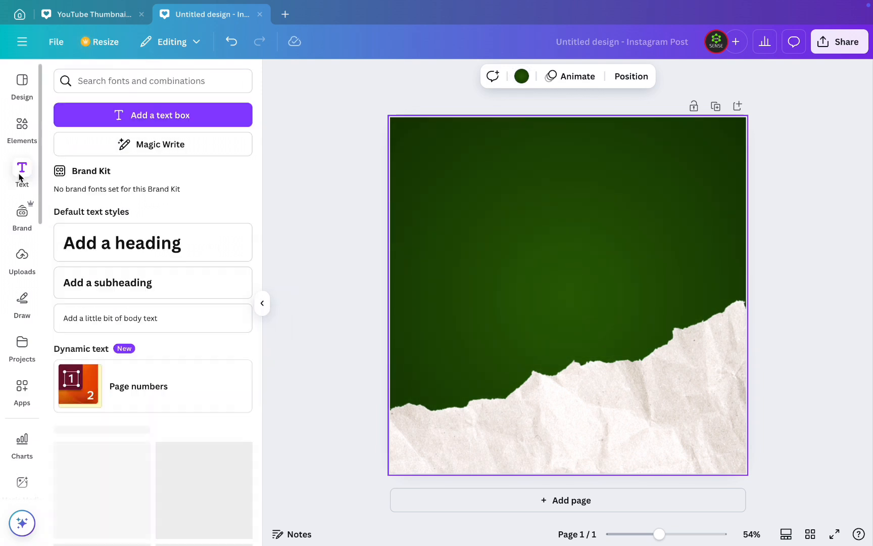
left_click(137, 244)
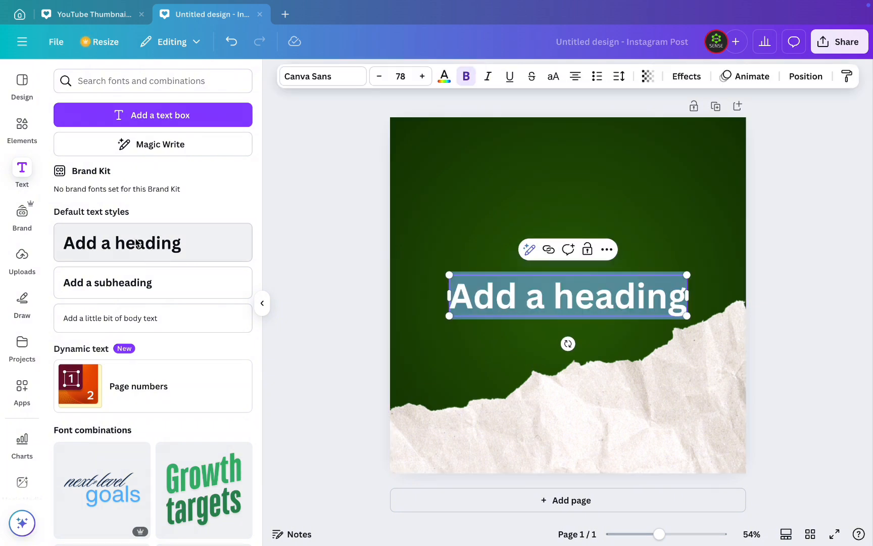
type("PIZZA")
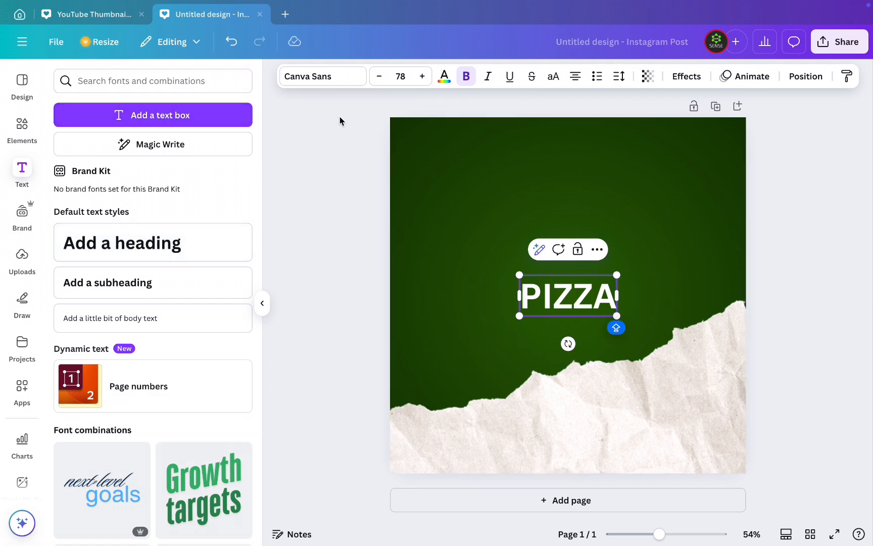
- Set the PIZZA heading's font to Horizon and its size to 88
left_click(335, 78)
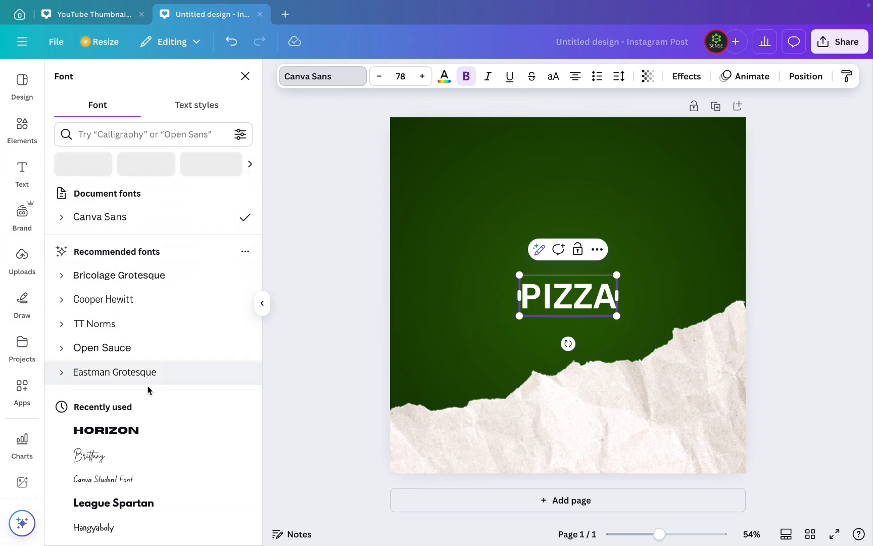
left_click(130, 427)
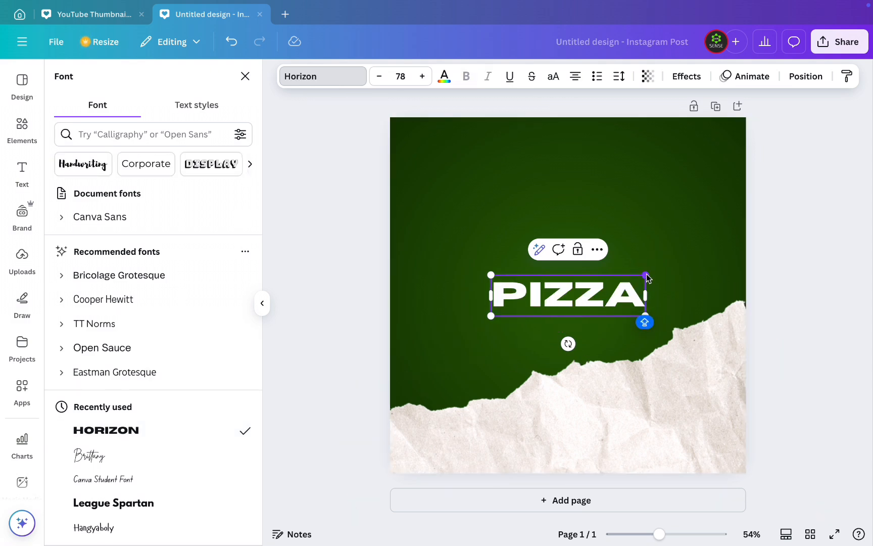
left_click(422, 76)
left_click(422, 76)
left_click(421, 77)
left_click(422, 77)
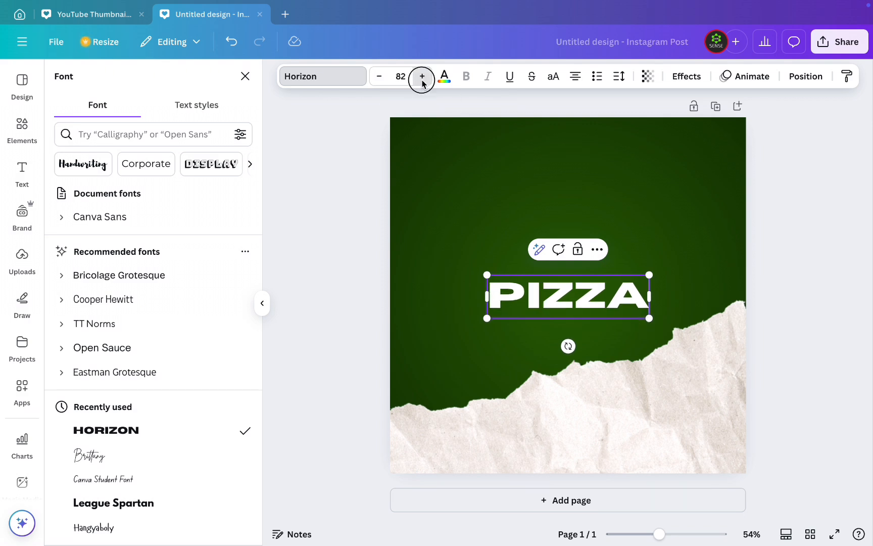
left_click(421, 76)
left_click(422, 77)
left_click(422, 76)
left_click(422, 76)
left_click(421, 76)
left_click(422, 76)
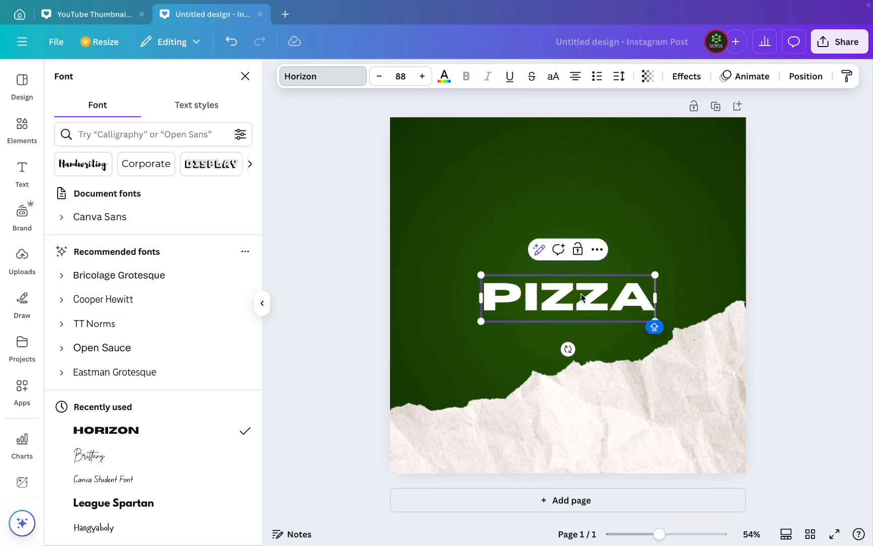
- Move the PIZZA heading to the page's upper-right area and tilt it slightly counterclockwise
left_click_drag(581, 297, 642, 195)
left_click(548, 257)
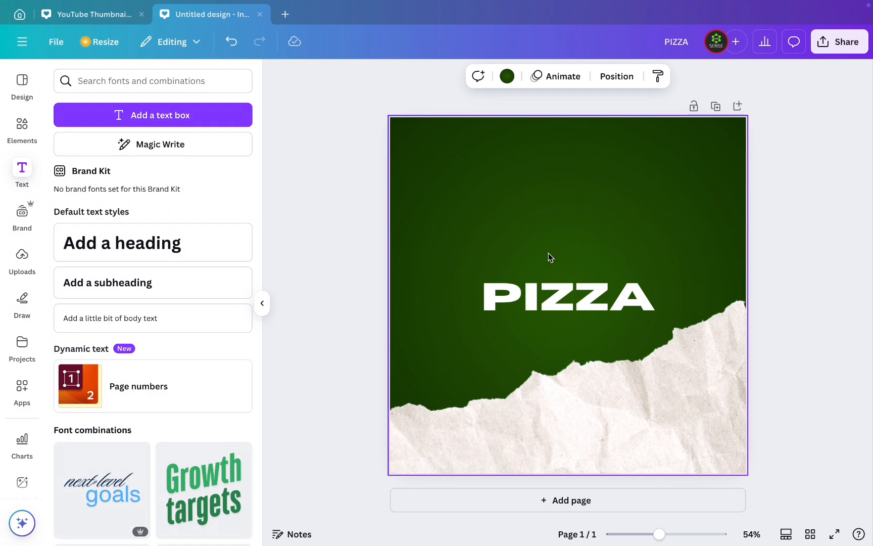
left_click_drag(569, 305, 613, 177)
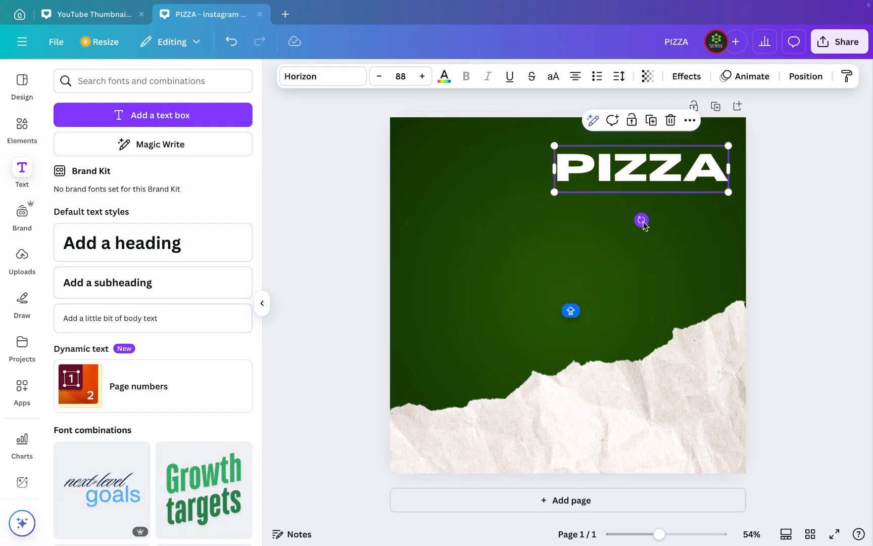
mouse_move(641, 220)
left_mouse_down()
mouse_move(653, 223)
mouse_move(647, 218)
left_mouse_up()
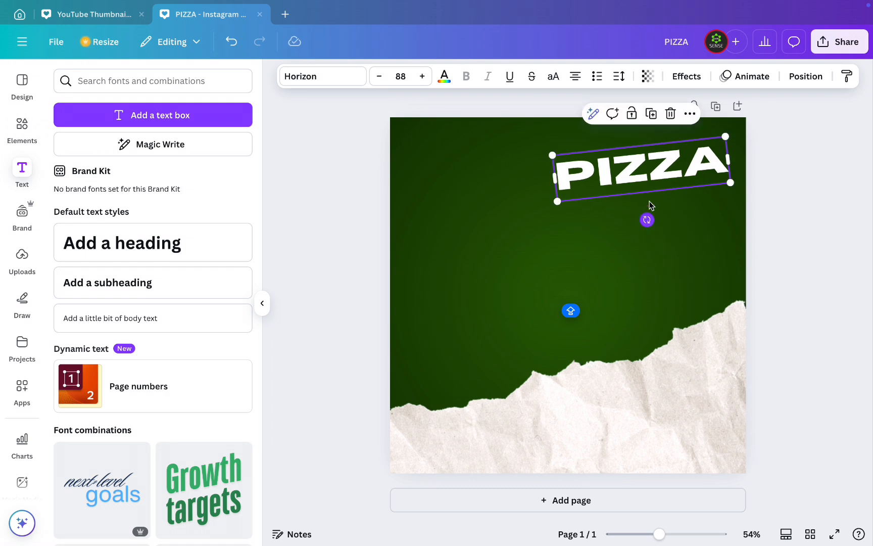
- Enlarge the PIZZA heading to size 104 and position it running partly off the page's upper-right corner
left_click_drag(636, 177, 660, 144)
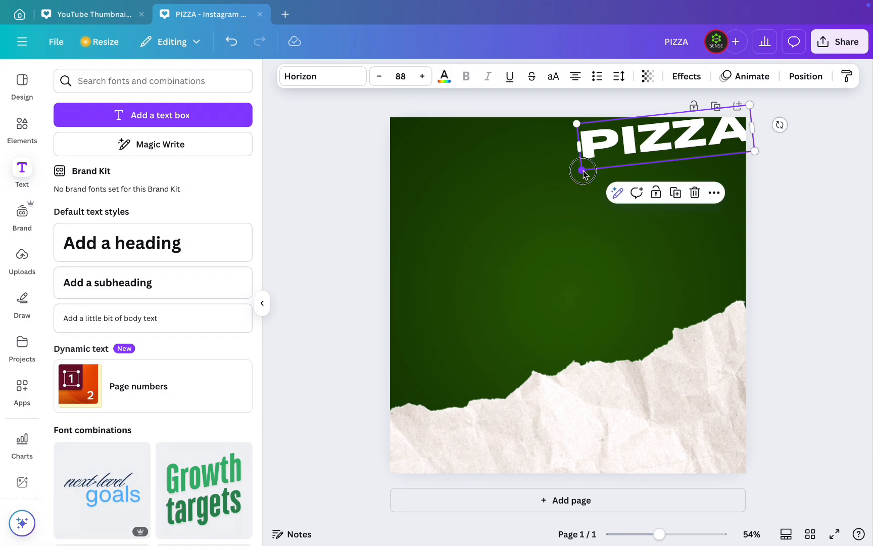
left_click_drag(580, 172, 552, 181)
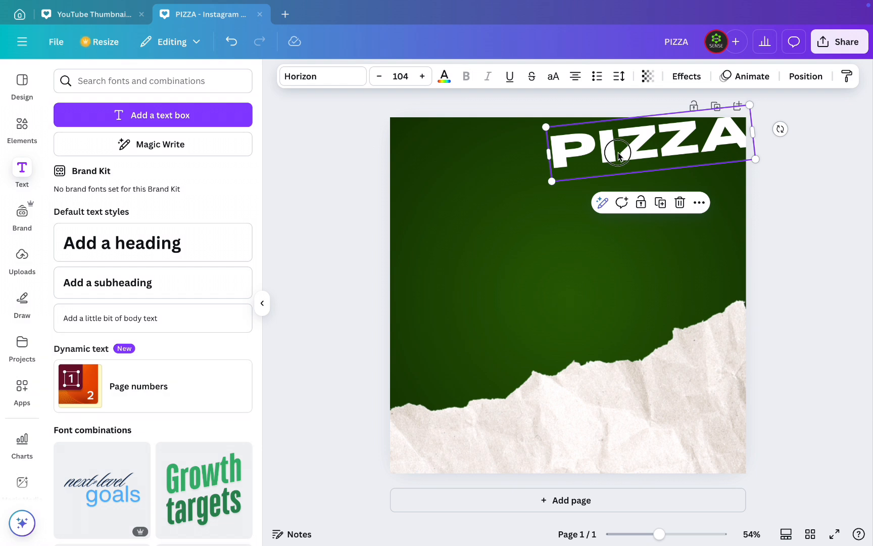
left_click_drag(617, 151, 642, 137)
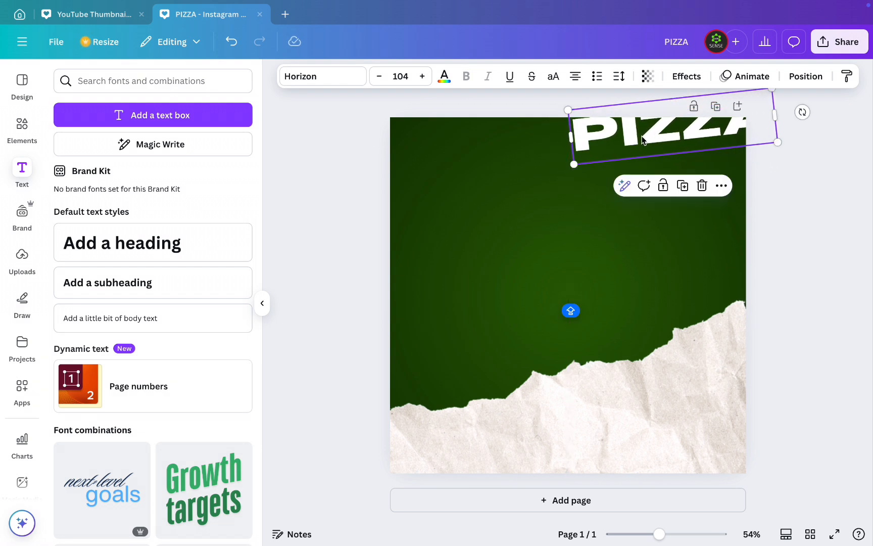
- Duplicate the tilted PIZZA text three times, stacking the copies at even spacing directly below the first one
left_click(682, 185)
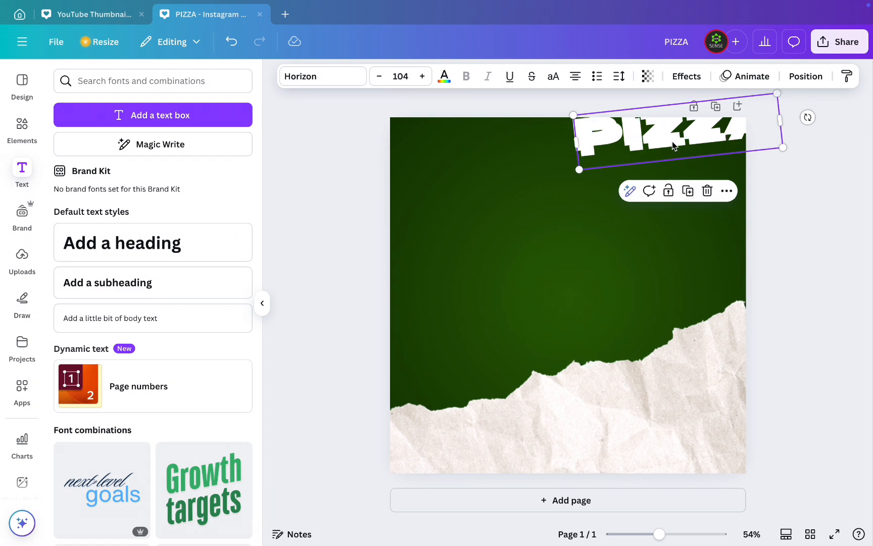
left_click_drag(672, 143, 670, 170)
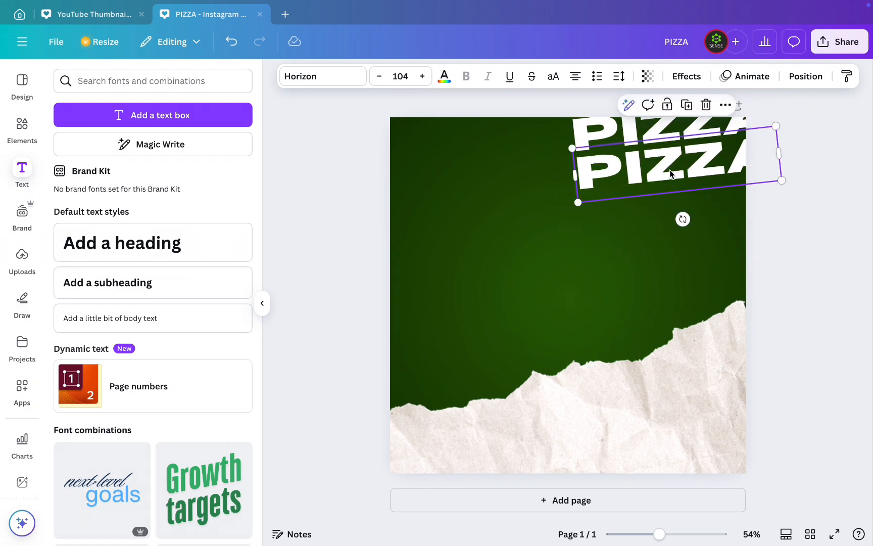
left_click(685, 109)
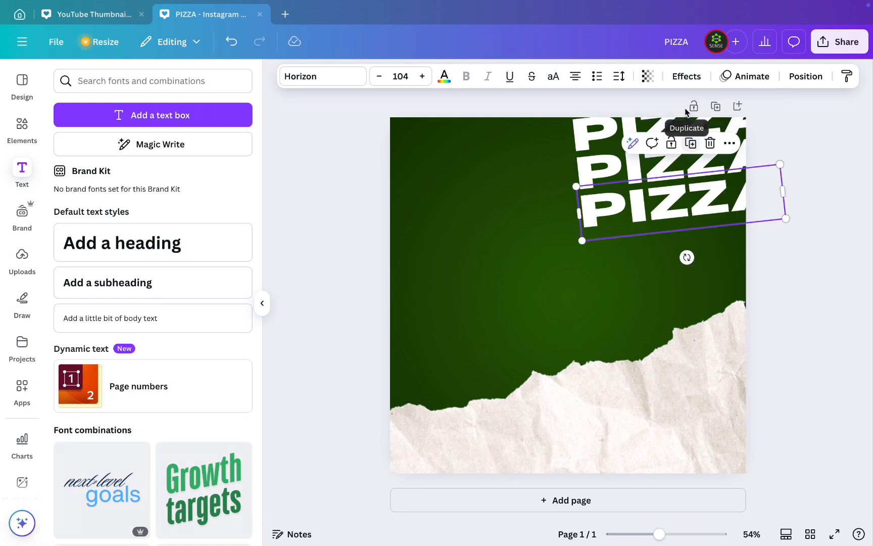
left_click(690, 144)
left_click(696, 147)
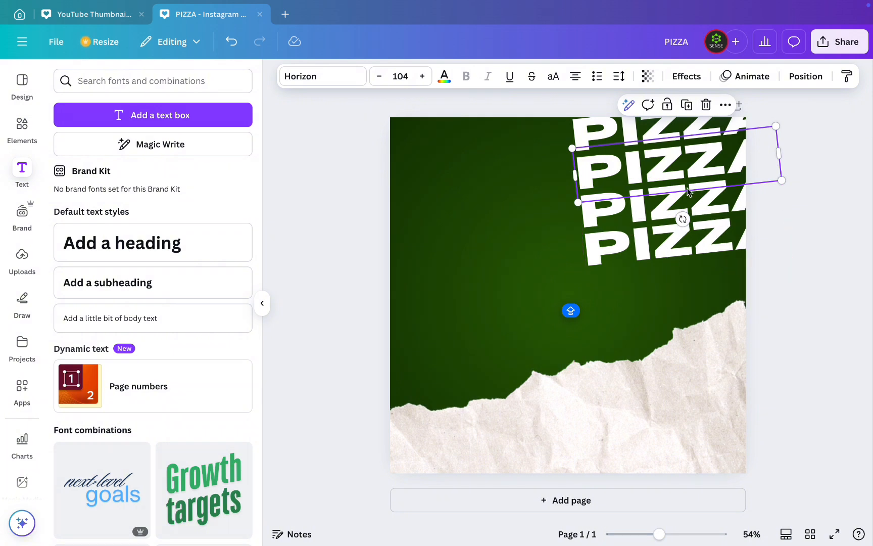
- Extend the PIZZA stack with a fifth and sixth copy at the same spacing, down to the torn paper edge
left_click(654, 255)
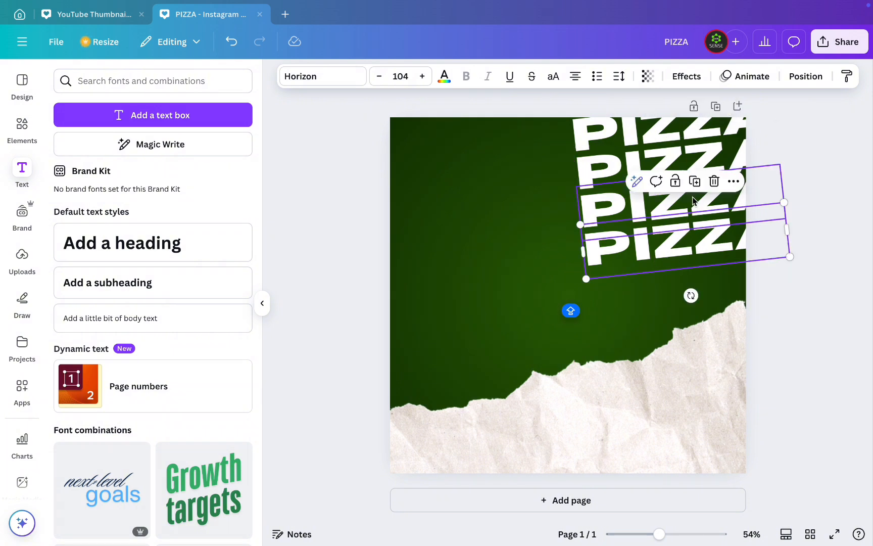
left_click(694, 181)
left_click_drag(687, 252, 685, 281)
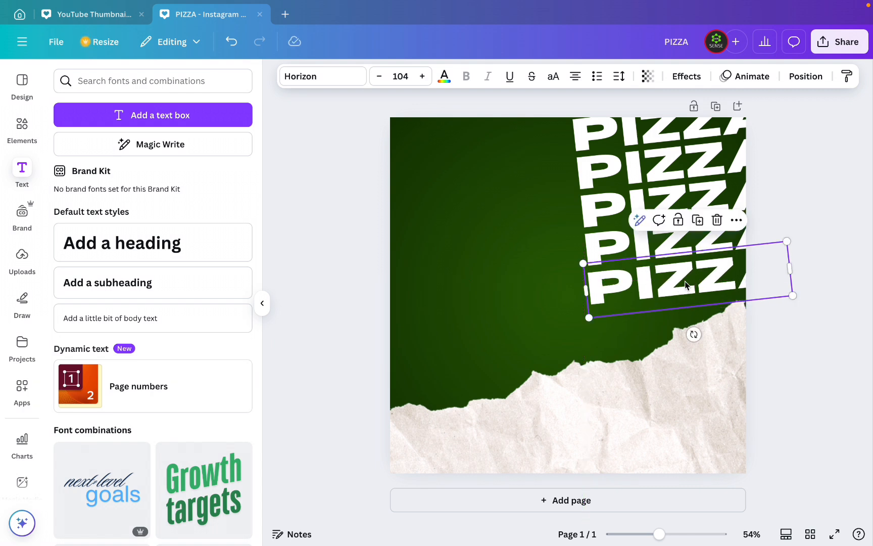
left_click(695, 220)
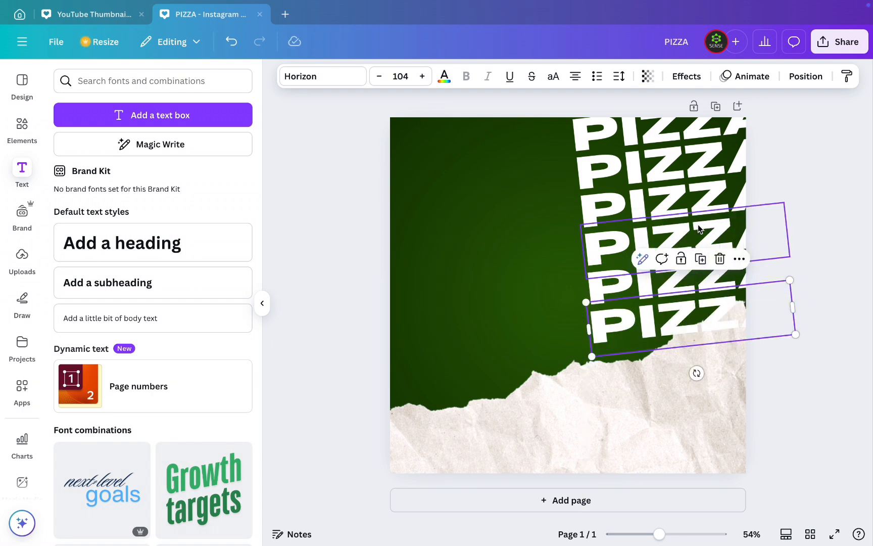
- Duplicate the sixth PIZZA row and place the copy evenly below it, over the torn paper
double_click(706, 318)
left_click(560, 322)
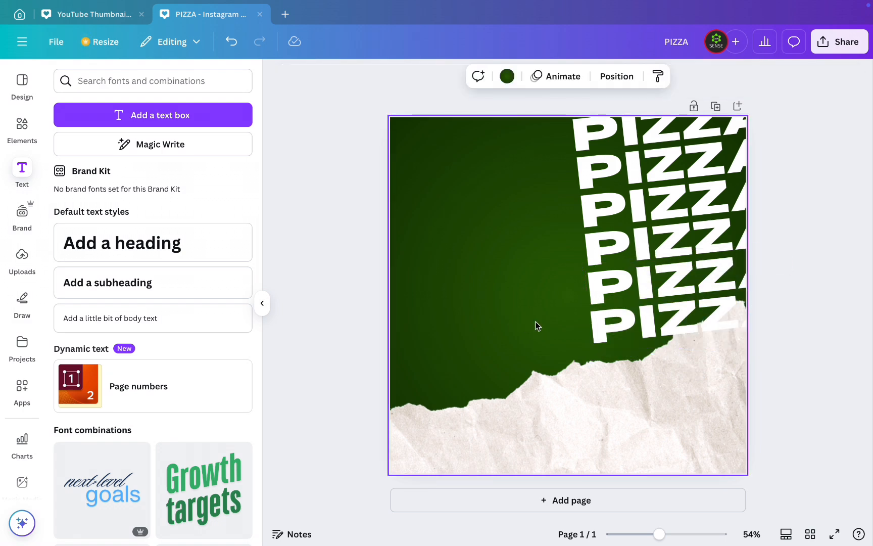
left_click(659, 332)
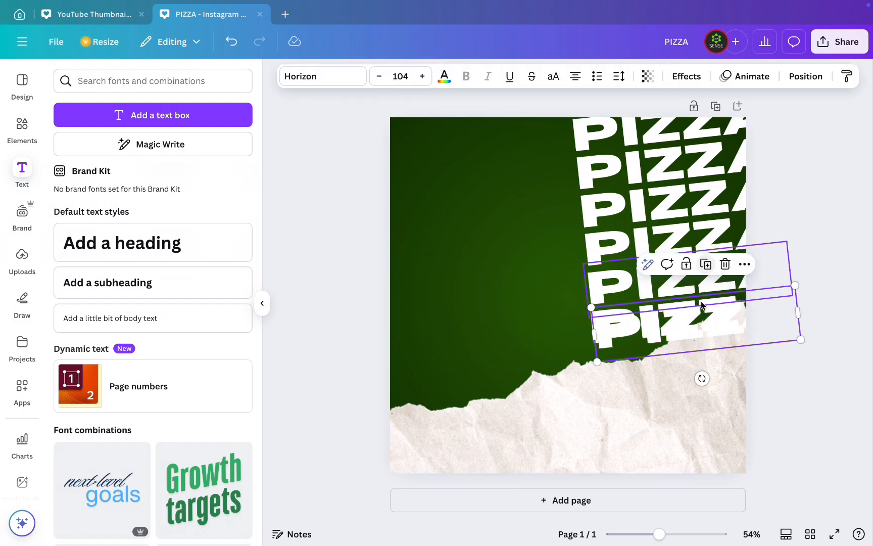
left_click_drag(684, 335, 683, 368)
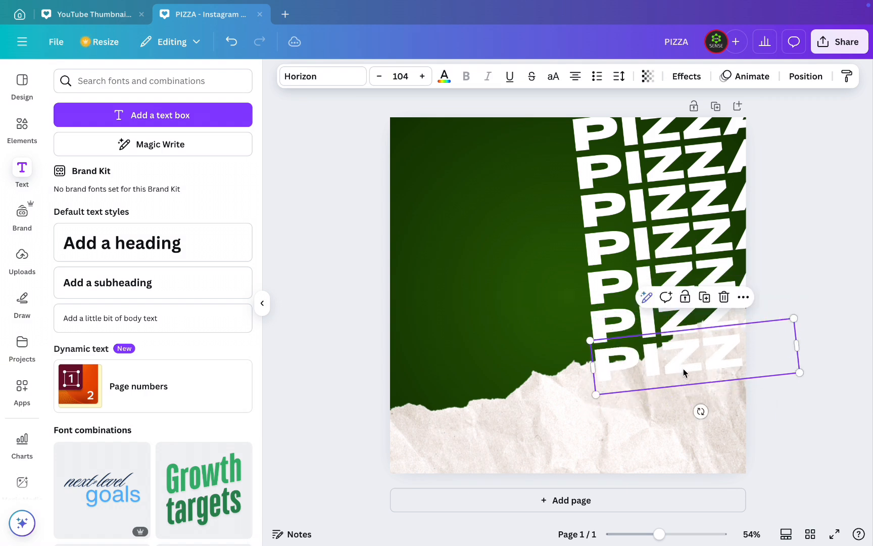
- Change the text color of the seventh PIZZA row, over the torn paper, to dark green
double_click(683, 372)
left_click(444, 76)
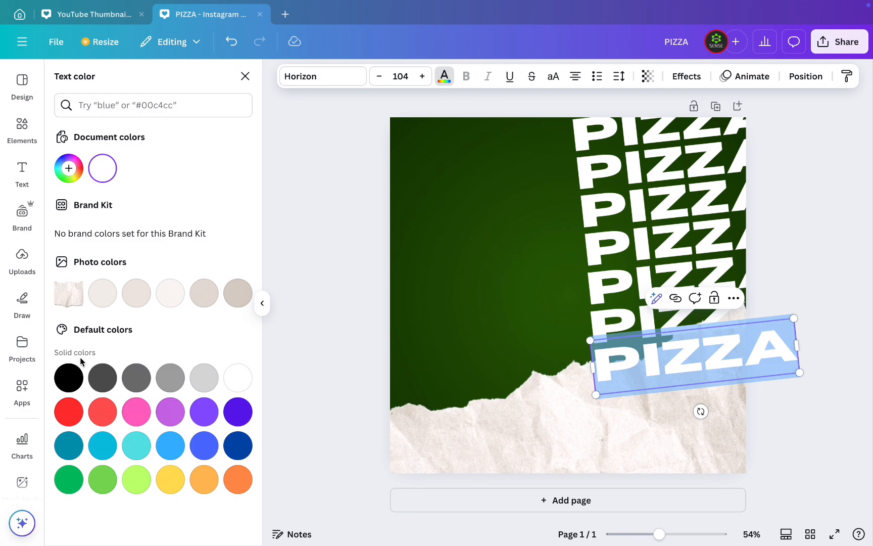
left_click(68, 167)
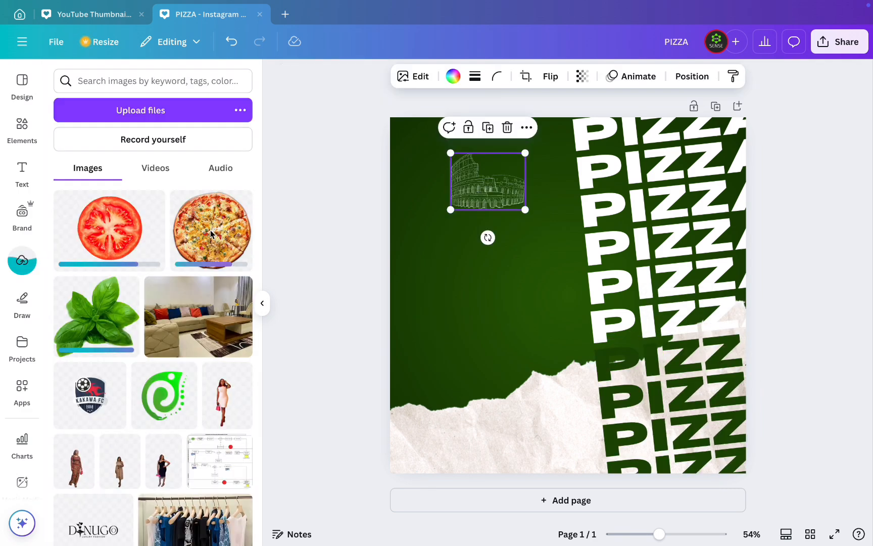
- Add the uploaded pizza image, bring it in front of the PIZZA text, and place it slightly lower, overlapping the torn paper
left_click(211, 233)
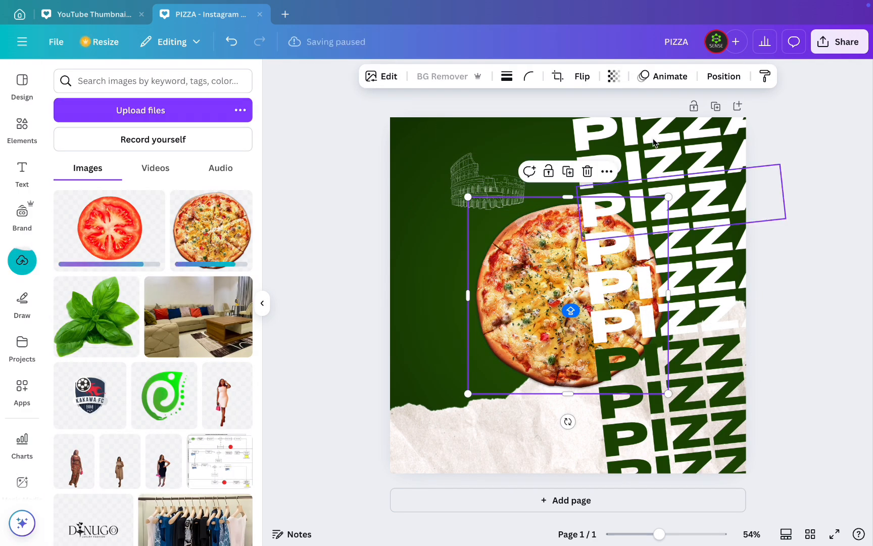
left_click(723, 76)
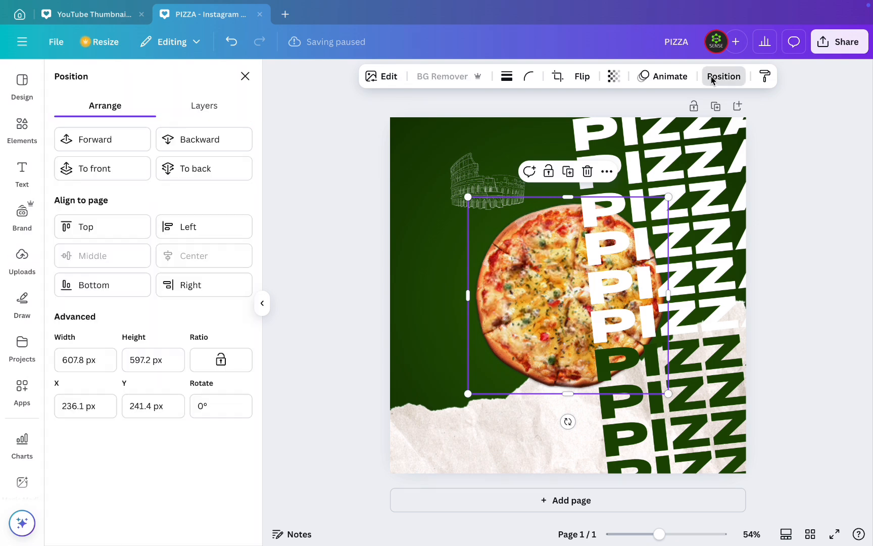
left_click(111, 171)
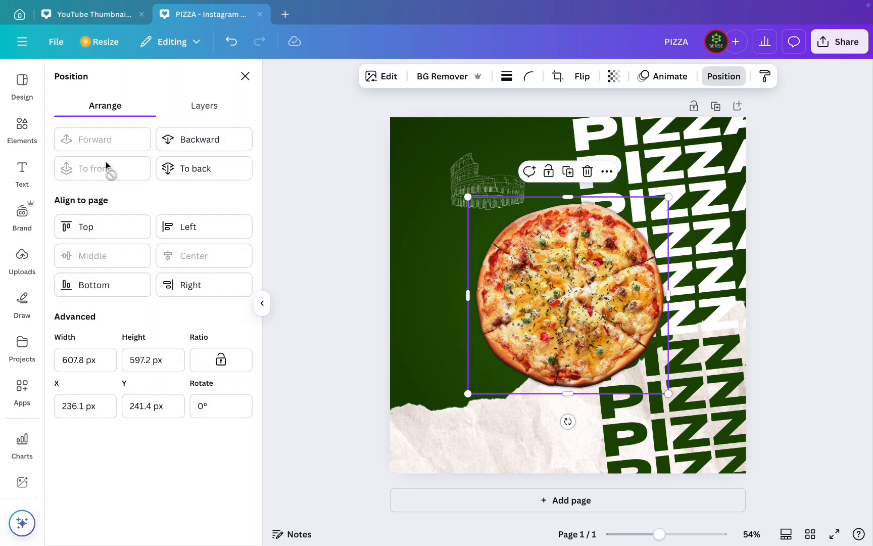
left_click_drag(591, 289, 577, 322)
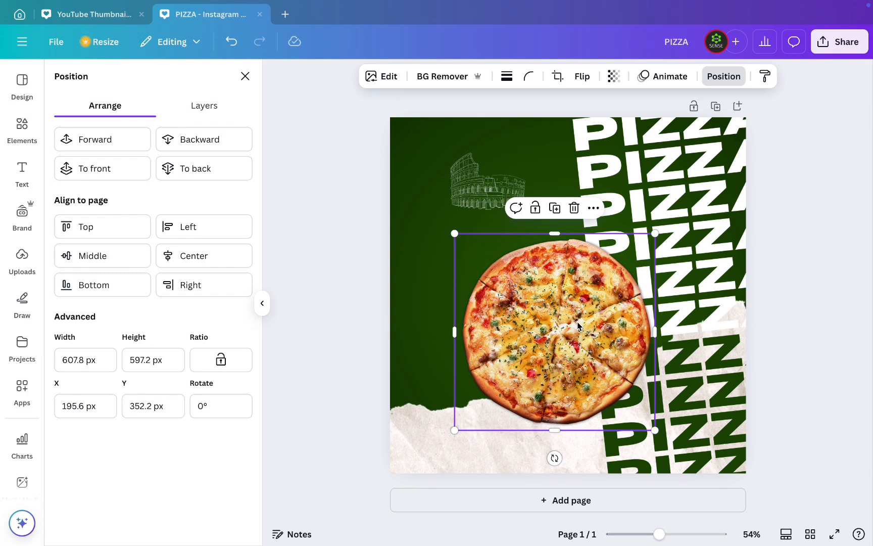
- Tilt the Colosseum drawing to about -28.6°, shrink it to about 176 × 134 px, and tuck it behind the pizza's upper-left edge
left_click(417, 217)
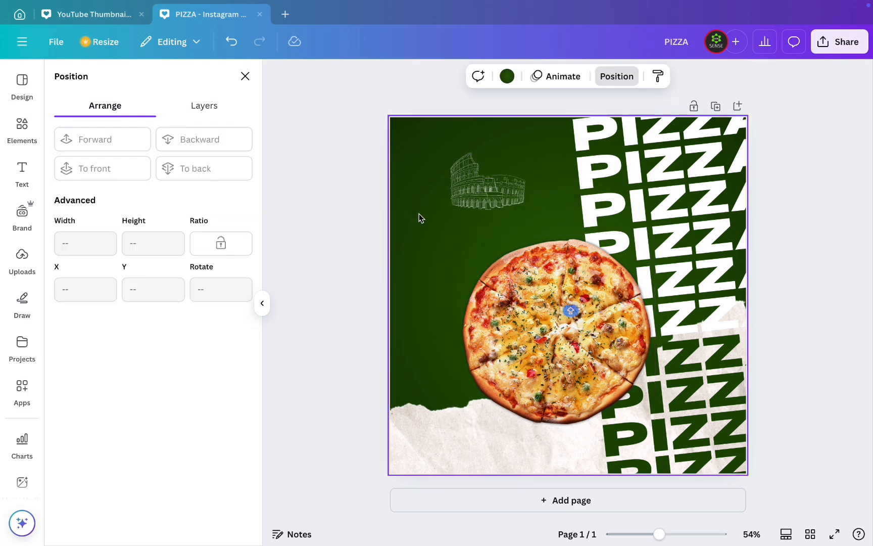
left_click(470, 196)
mouse_move(469, 195)
left_mouse_down()
mouse_move(461, 285)
mouse_move(497, 312)
mouse_move(508, 306)
mouse_move(500, 320)
mouse_move(521, 299)
mouse_move(514, 307)
left_mouse_up()
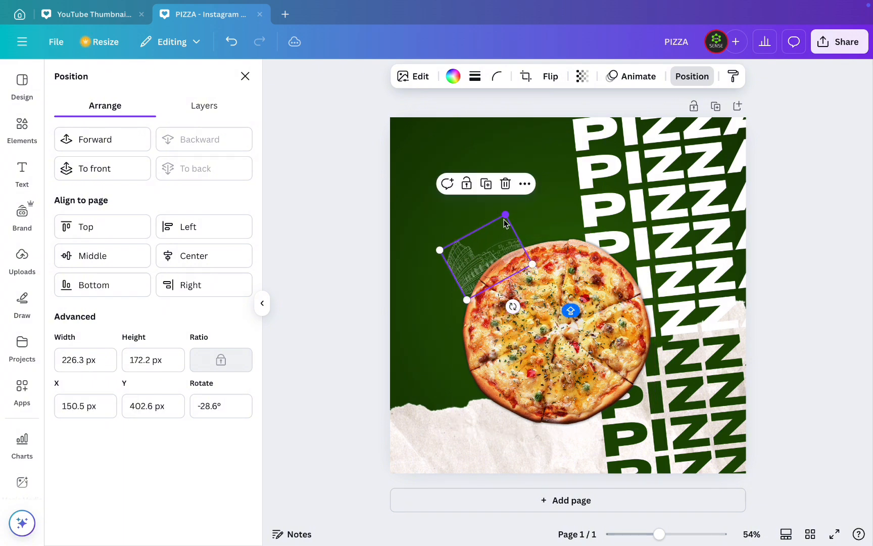
mouse_move(504, 216)
left_mouse_down()
mouse_move(471, 258)
mouse_move(476, 265)
left_mouse_up()
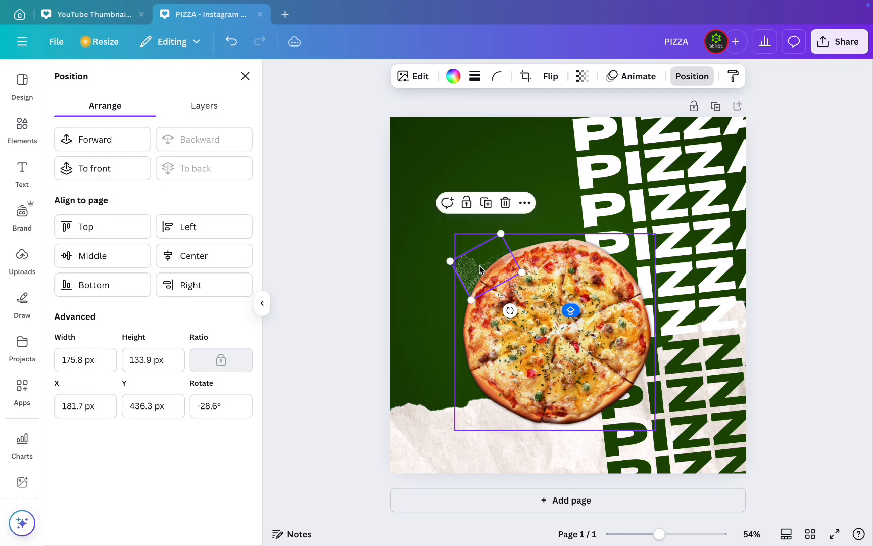
left_click(552, 149)
left_click(471, 268)
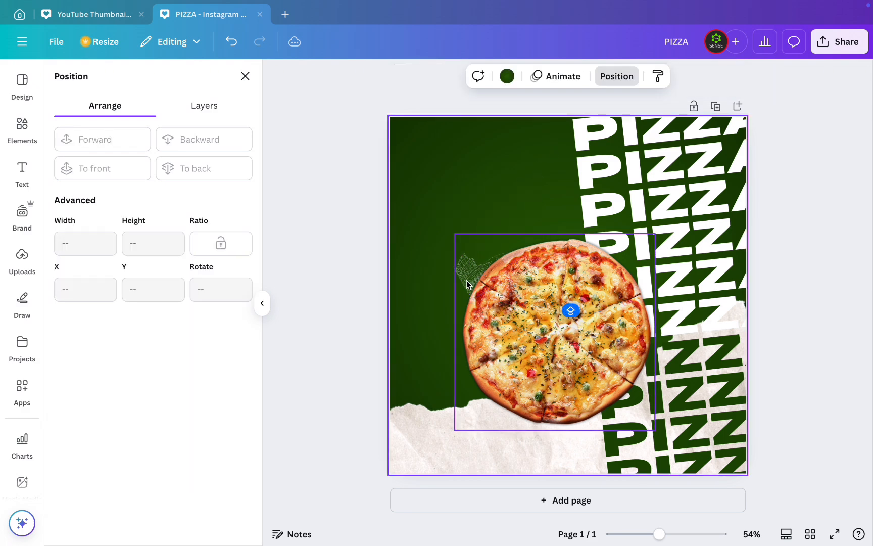
double_click(470, 268)
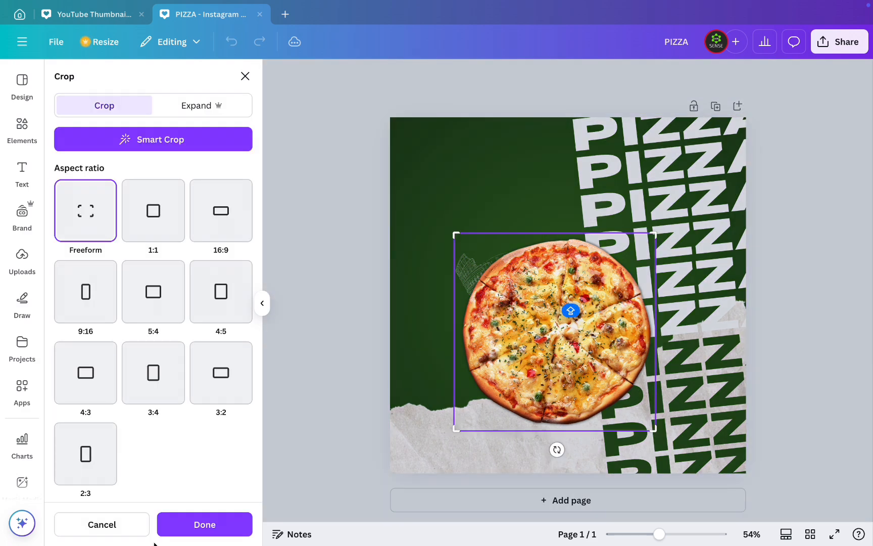
left_click(102, 526)
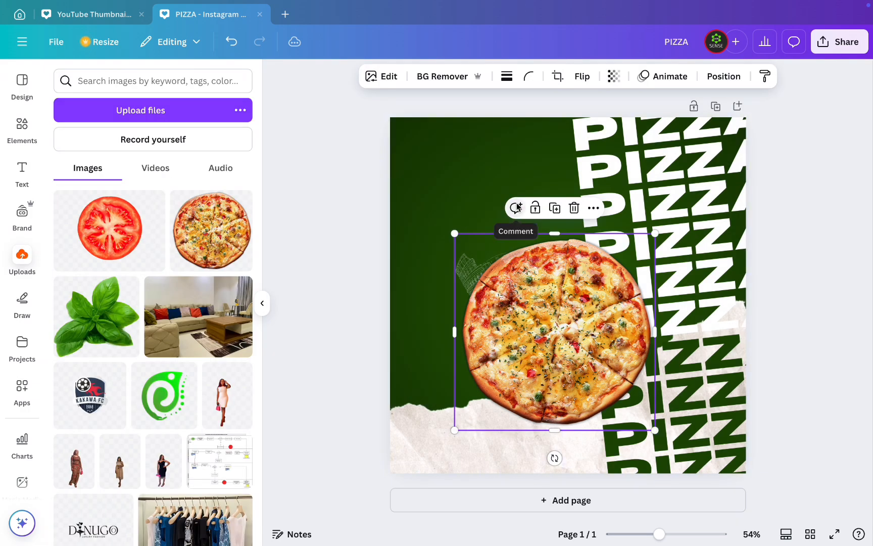
left_click(474, 184)
left_click(500, 297)
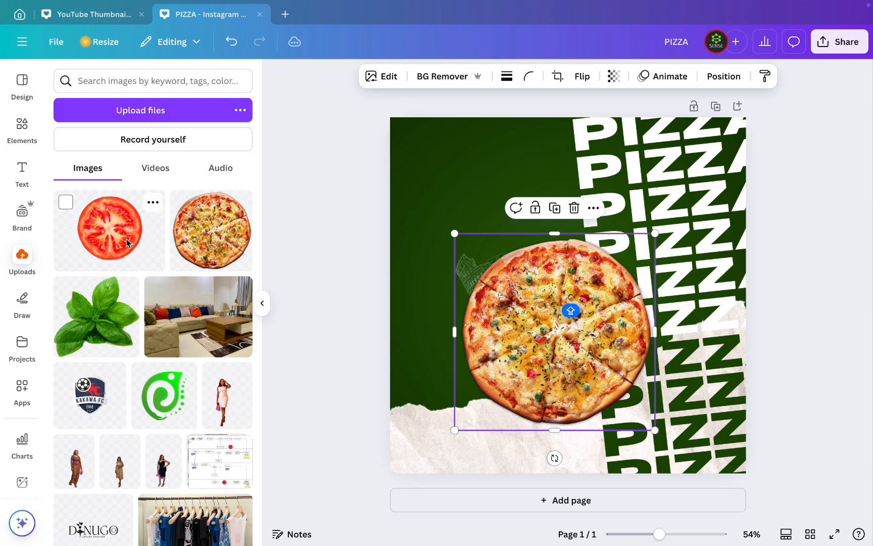
- Add the uploaded basil image, shrink and rotate it, and place it partly off the page at the upper-left corner
left_click(102, 303)
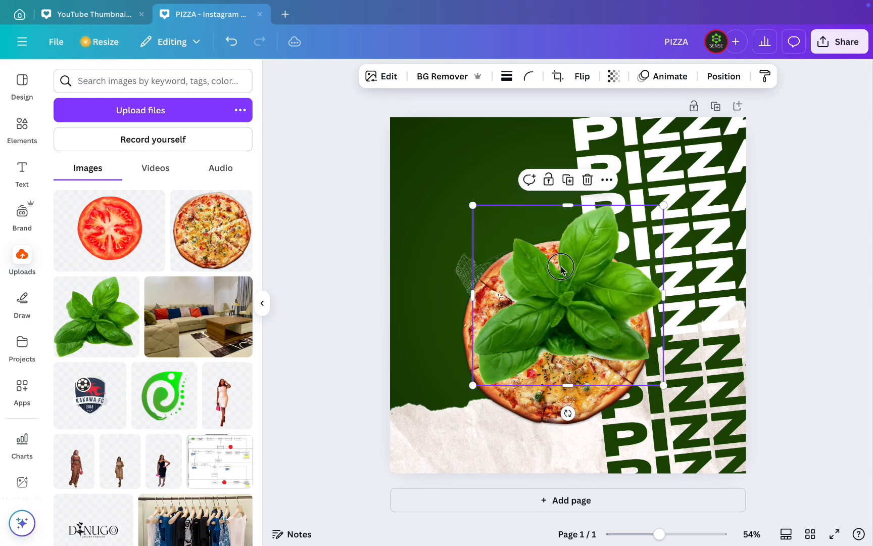
left_click_drag(560, 269, 429, 154)
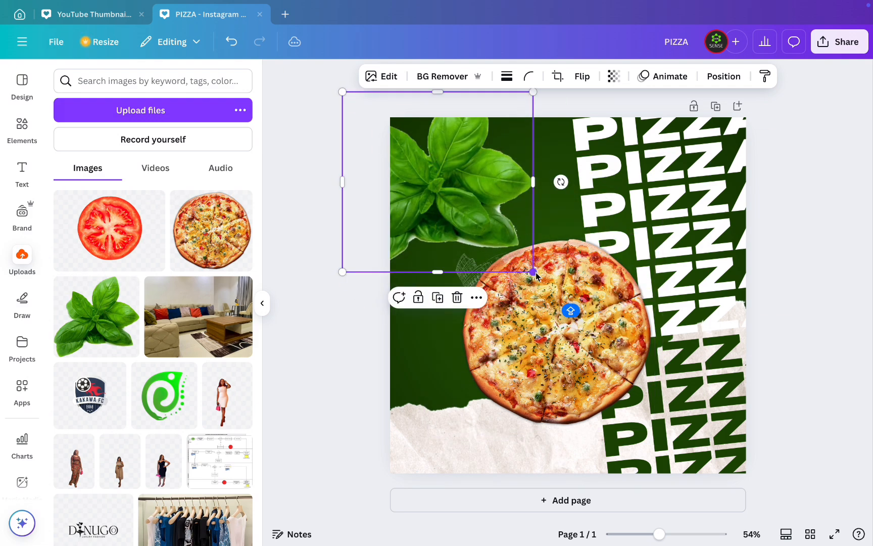
left_click_drag(535, 274, 424, 193)
left_click_drag(414, 153, 467, 198)
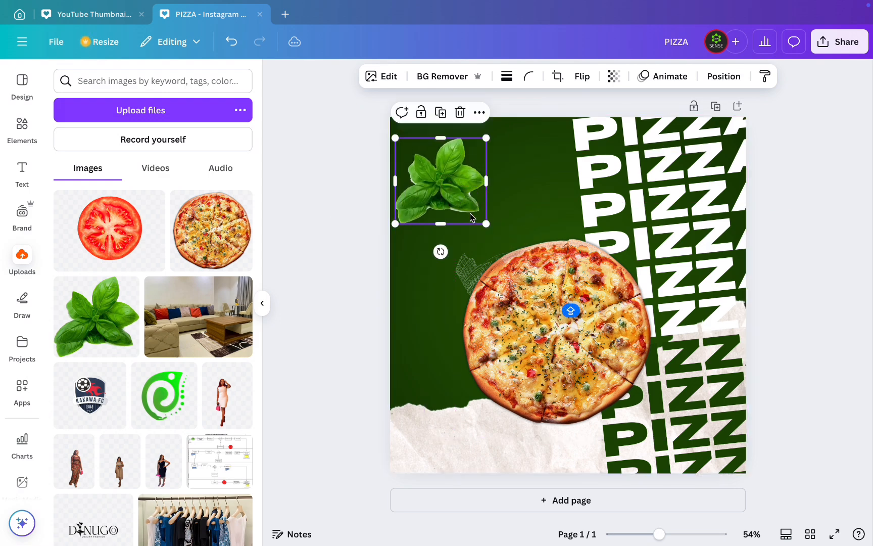
left_click_drag(440, 249, 367, 133)
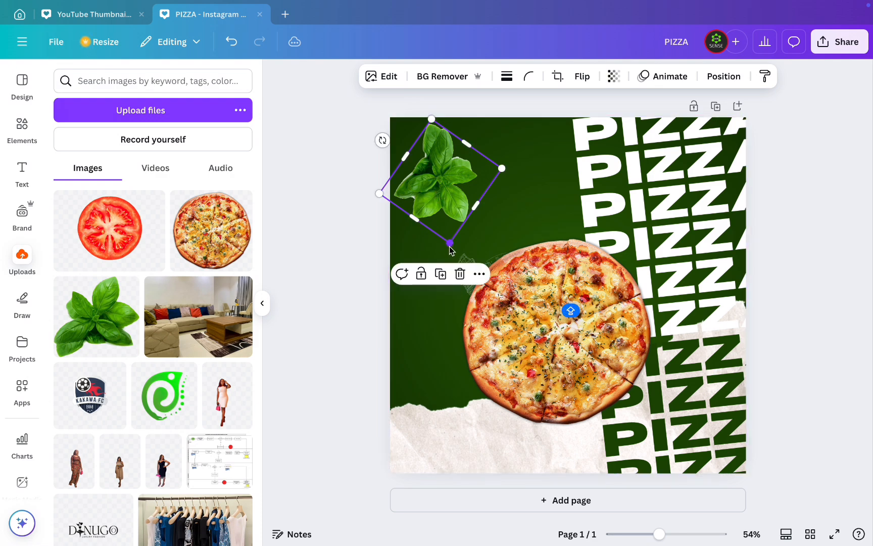
left_click_drag(449, 243, 443, 199)
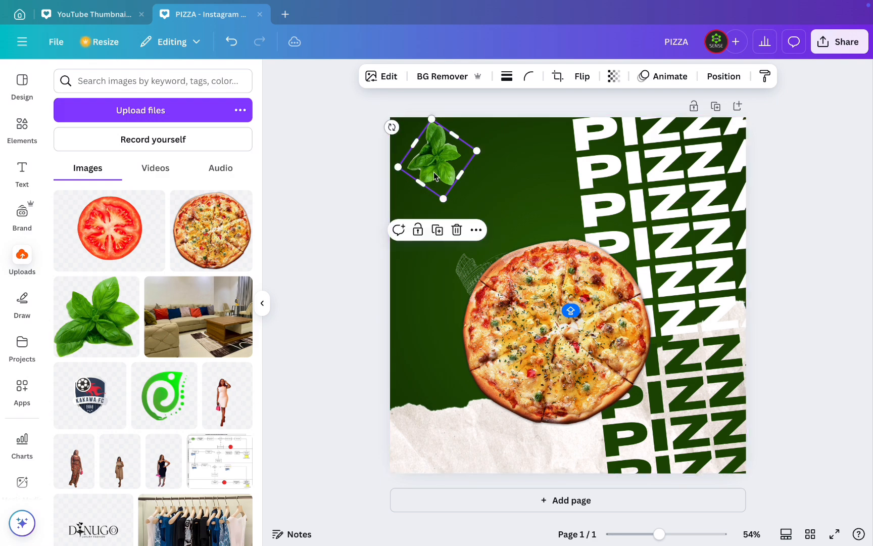
left_click_drag(440, 155, 402, 123)
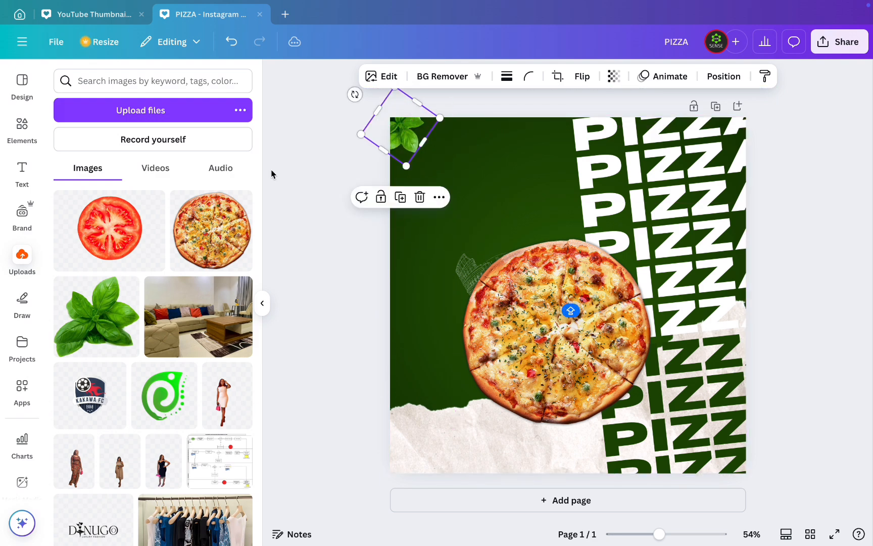
- Place two small copies of the uploaded tomato slice, one at the page's upper-right edge and one at the bottom edge below the pizza
left_click(110, 231)
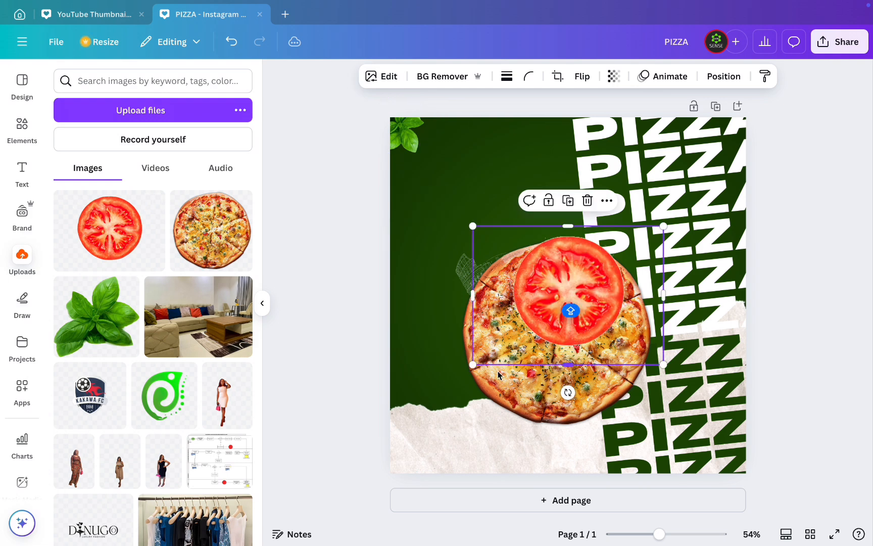
left_click_drag(475, 364, 582, 472)
left_click(728, 152)
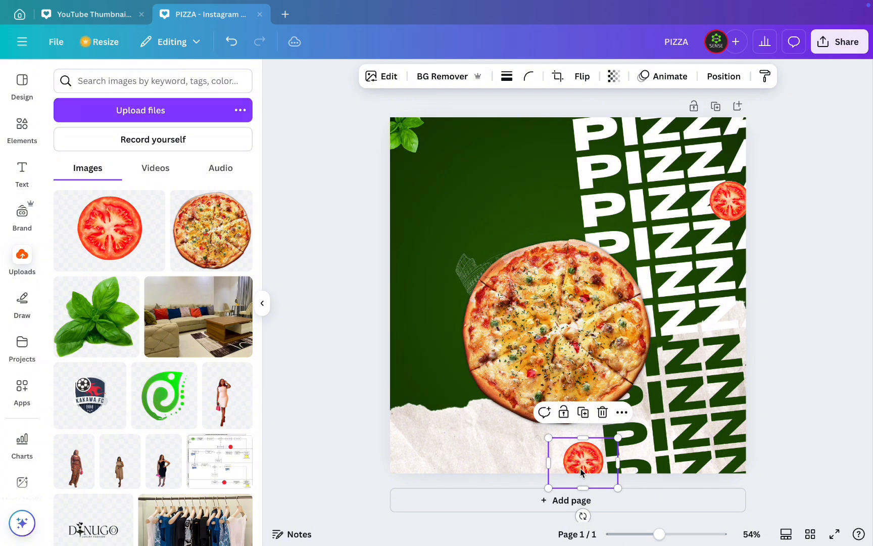
left_click_drag(602, 462, 600, 463)
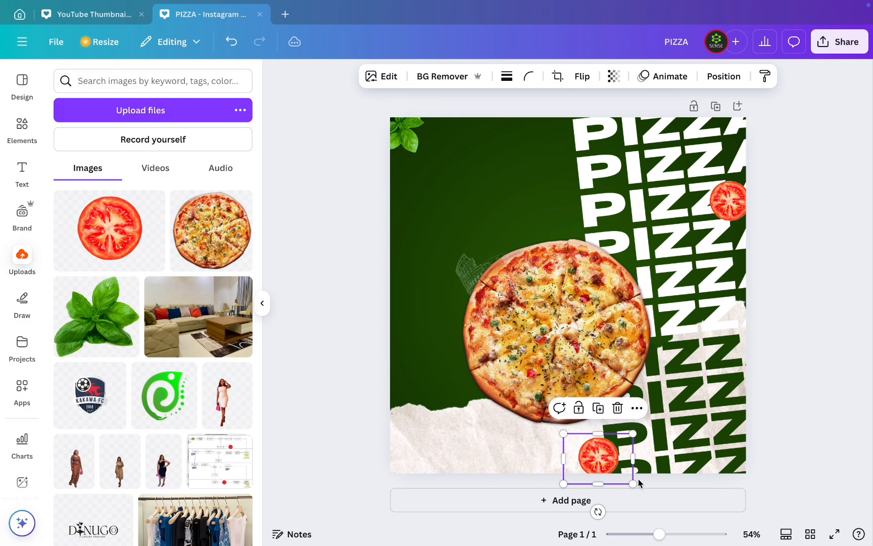
- Add the brush-stroke Italian flag graphic from the ITALY ILLUSTRATION element results
left_click(23, 126)
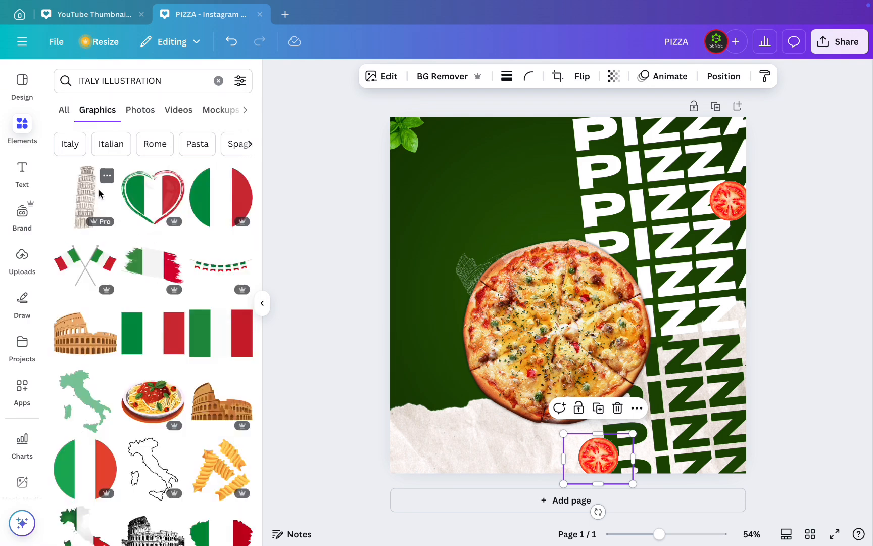
left_click(105, 176)
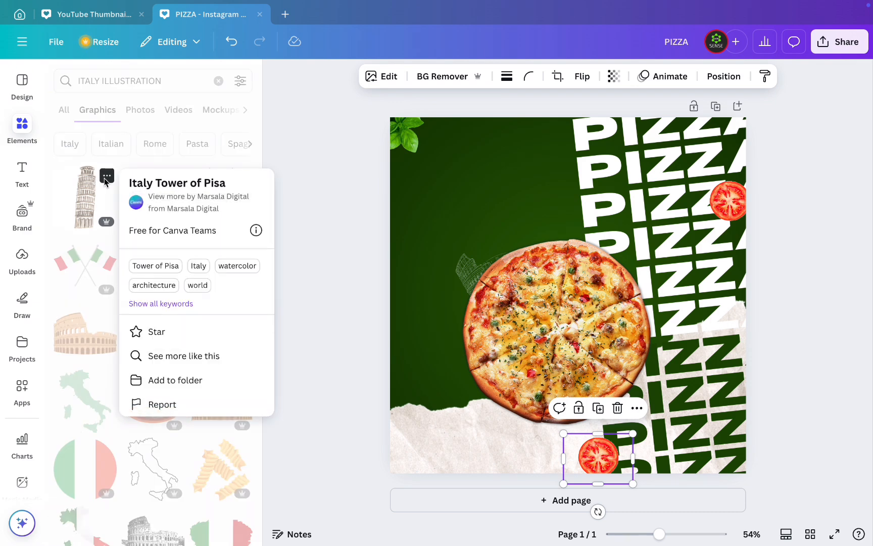
left_click(57, 188)
scroll(166, 344, "down", 4)
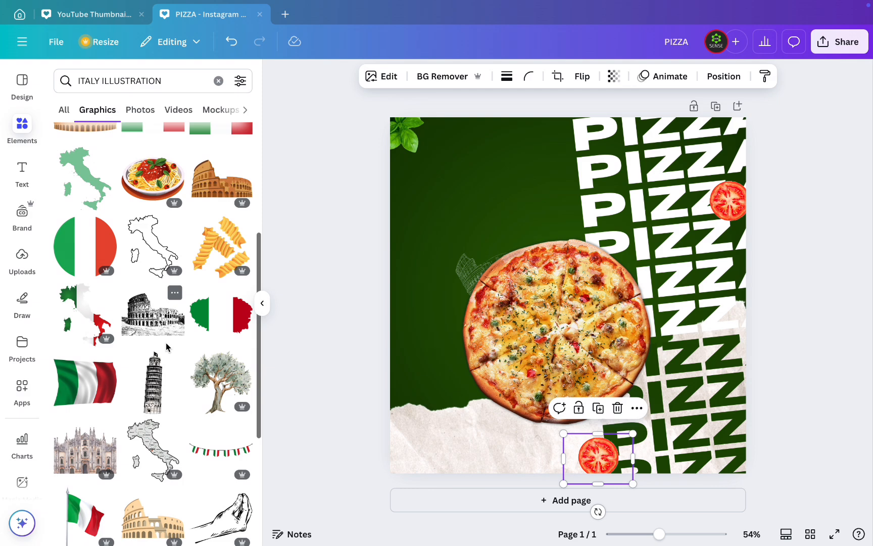
scroll(167, 346, "up", 2)
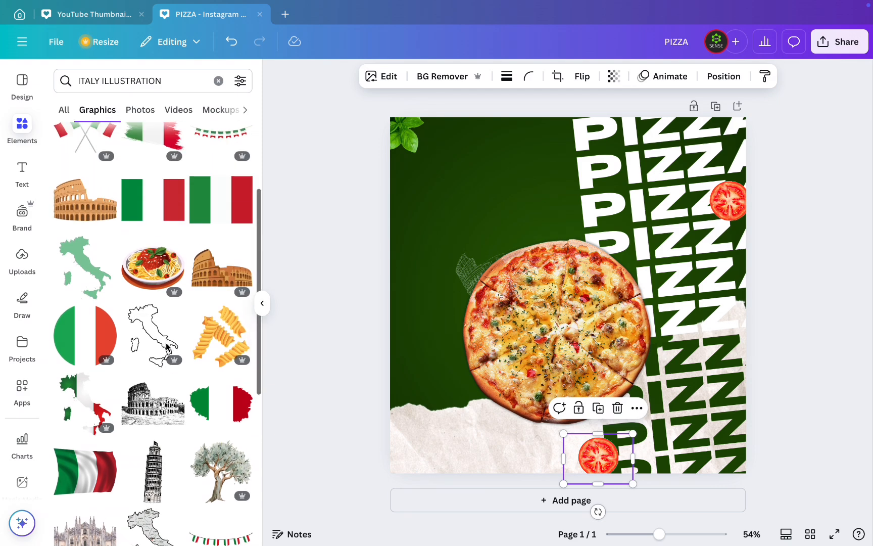
scroll(166, 346, "up", 1)
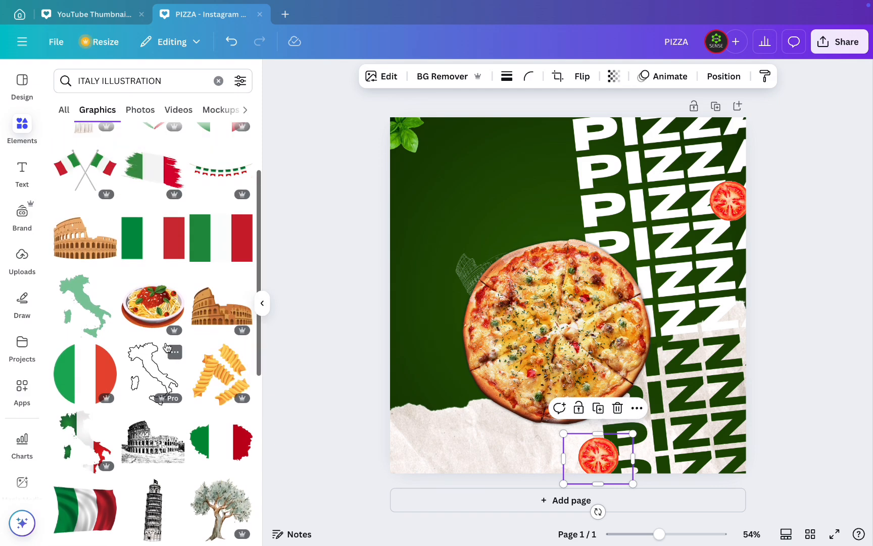
left_click(144, 164)
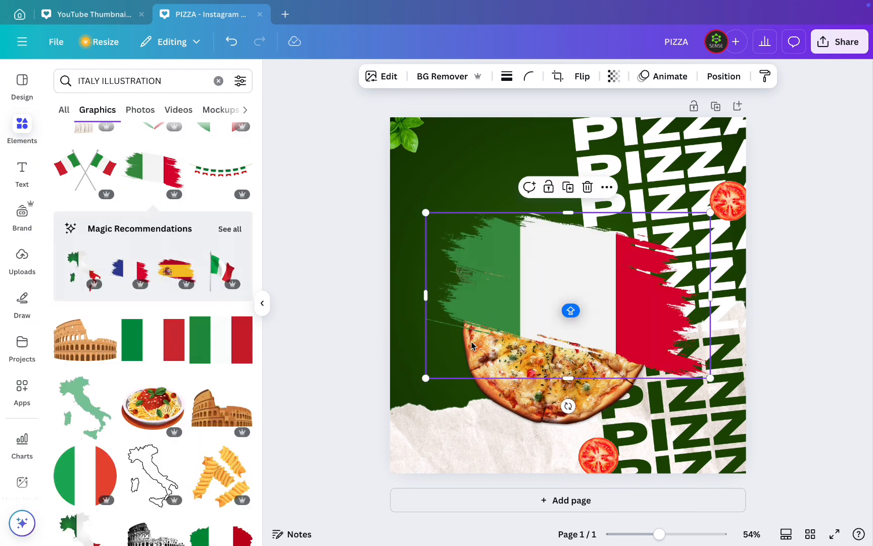
- Set the Italian flag graphic's transparency to 41
left_click(716, 77)
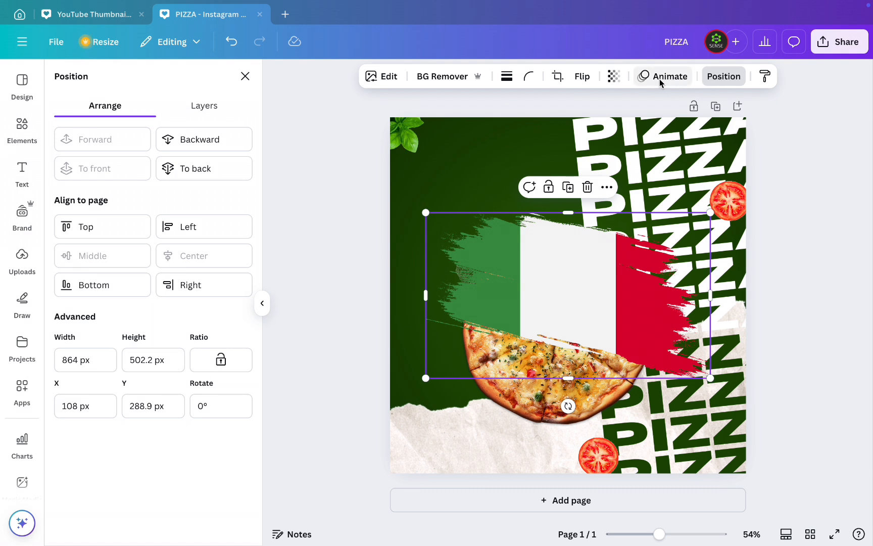
left_click(612, 77)
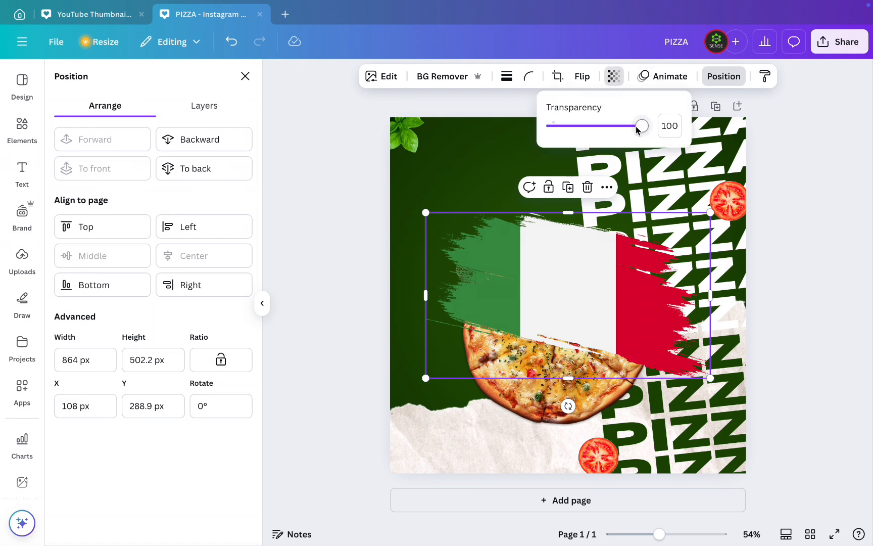
left_click_drag(640, 126, 589, 126)
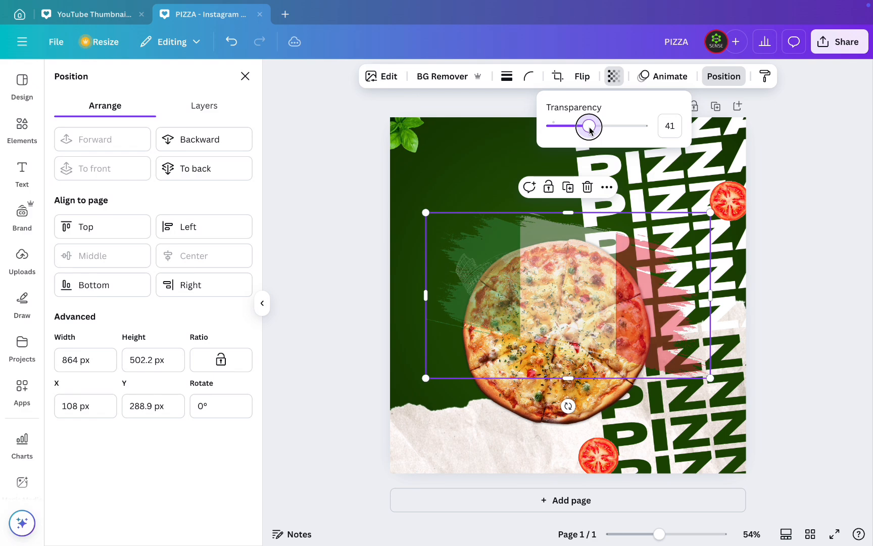
- Send the Italian flag to the back and enlarge it to about 1027 × 597 px, positioned across the page behind the pizza
left_click_drag(559, 289, 529, 302)
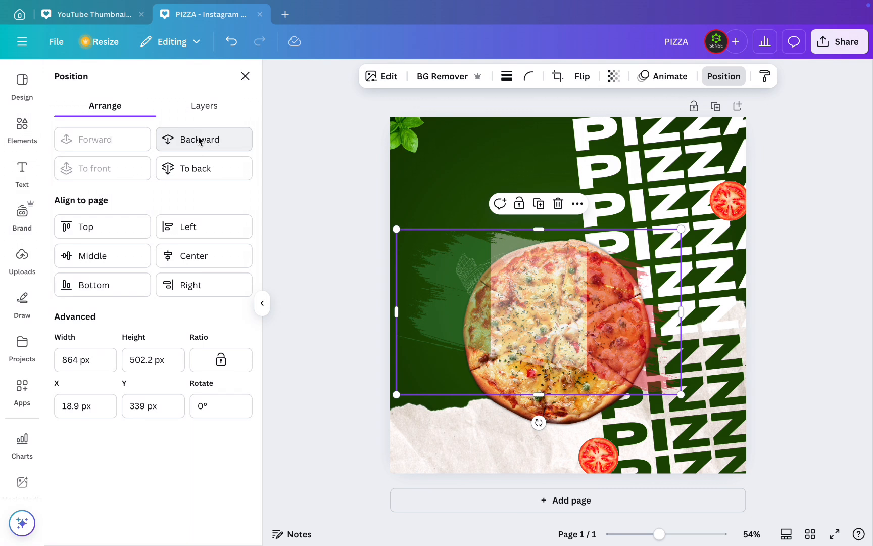
left_click(201, 168)
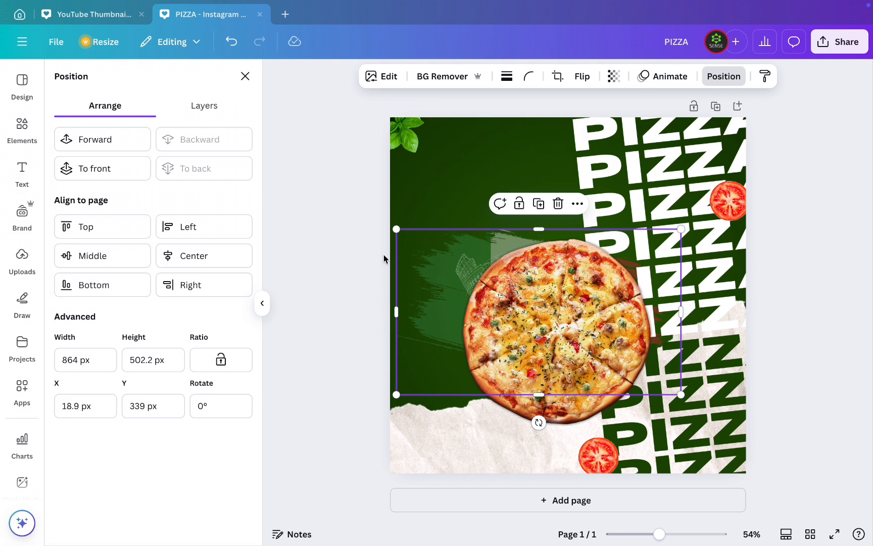
mouse_move(396, 230)
left_mouse_down()
mouse_move(335, 191)
mouse_move(343, 197)
left_mouse_up()
left_click_drag(536, 214, 584, 213)
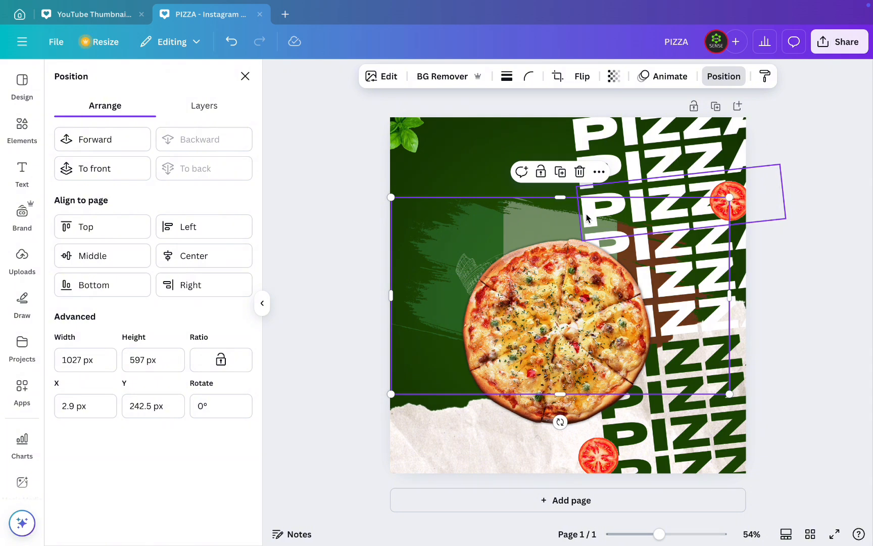
left_click(318, 273)
left_click(318, 277)
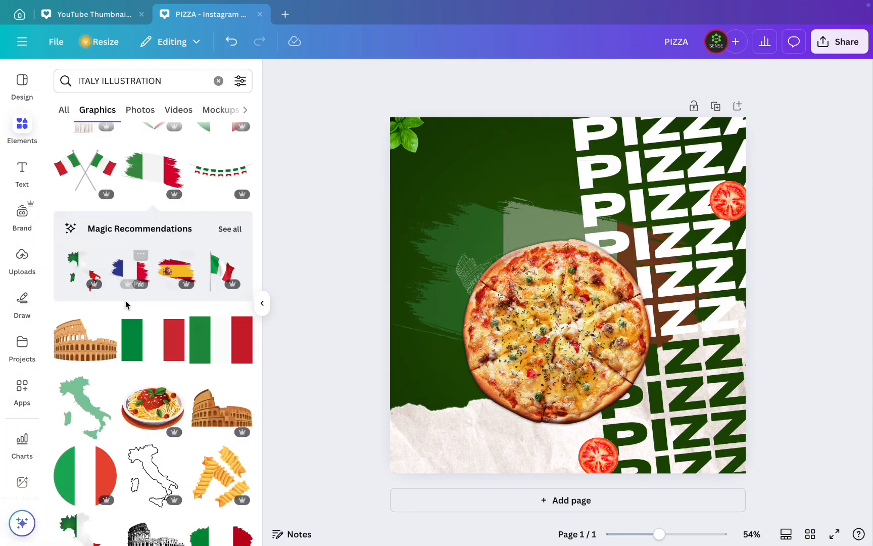
- Add the outline Leaning Tower of Pisa graphic from the ITALY ILLUSTRATION element results and recolor it white
scroll(127, 307, "down", 10)
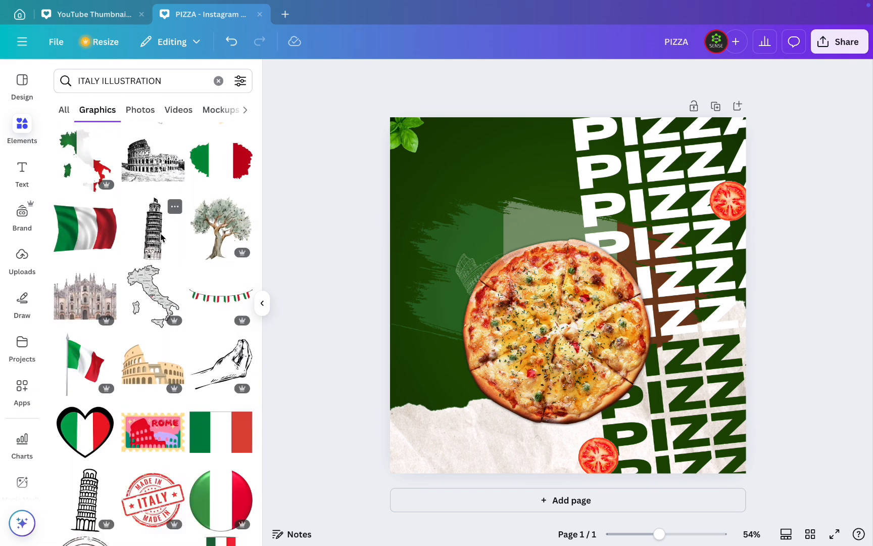
scroll(148, 325, "down", 3)
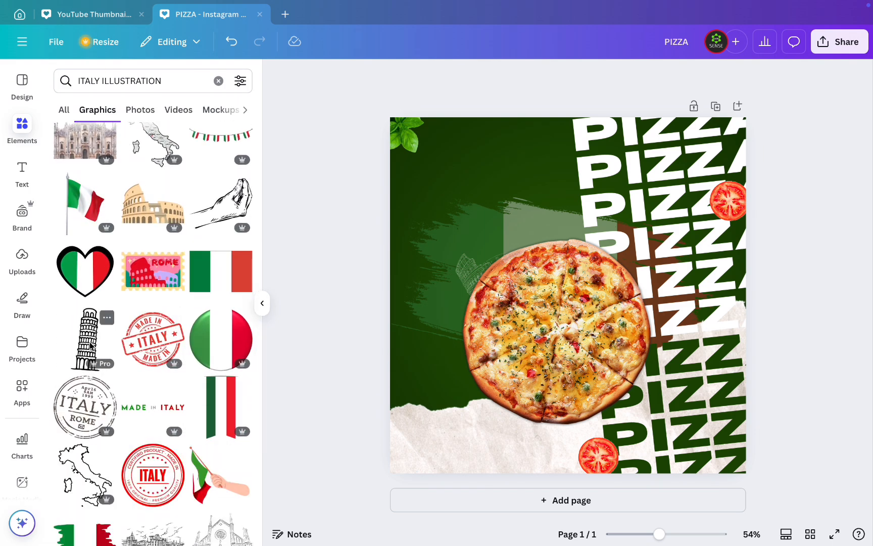
scroll(90, 346, "down", 1)
scroll(89, 347, "down", 4)
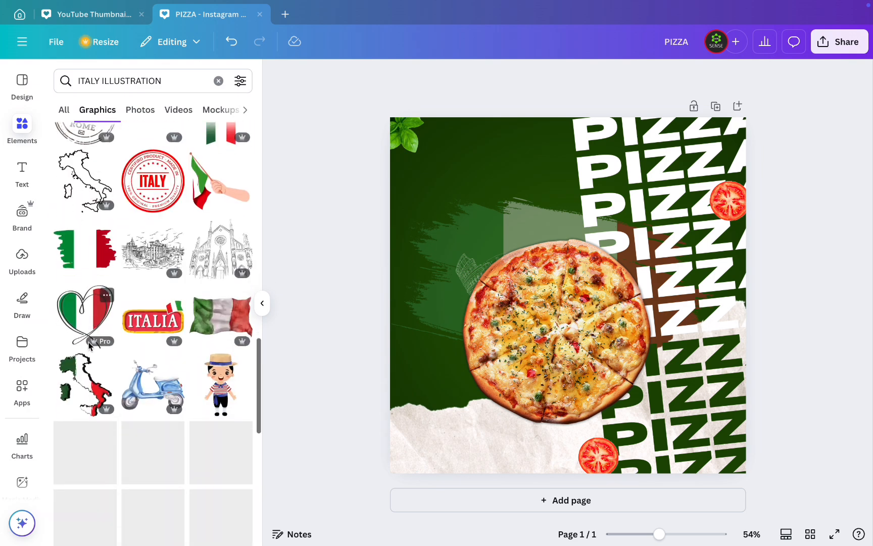
scroll(90, 346, "up", 3)
scroll(90, 346, "up", 2)
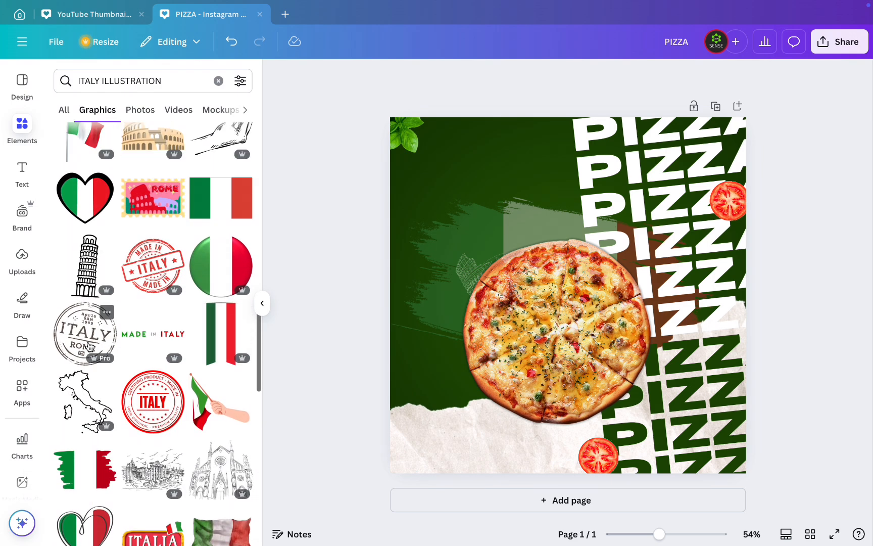
left_click(86, 278)
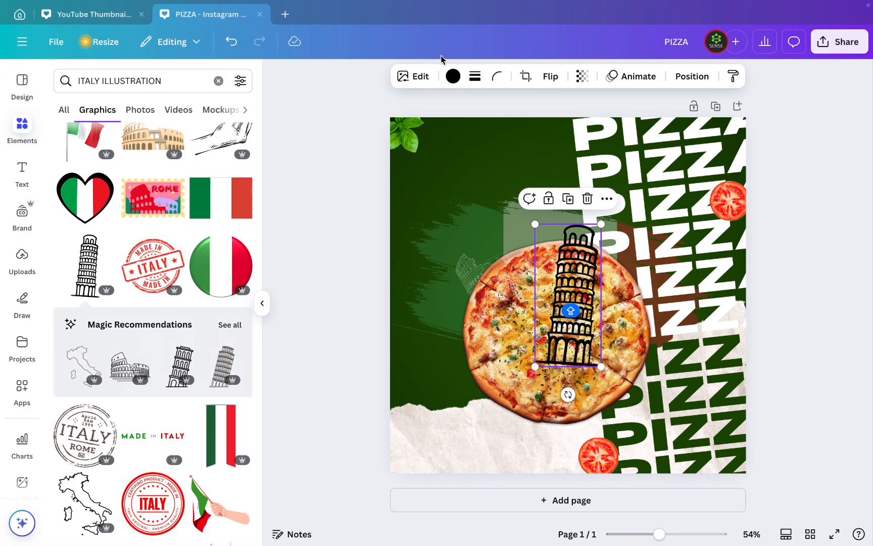
left_click(454, 76)
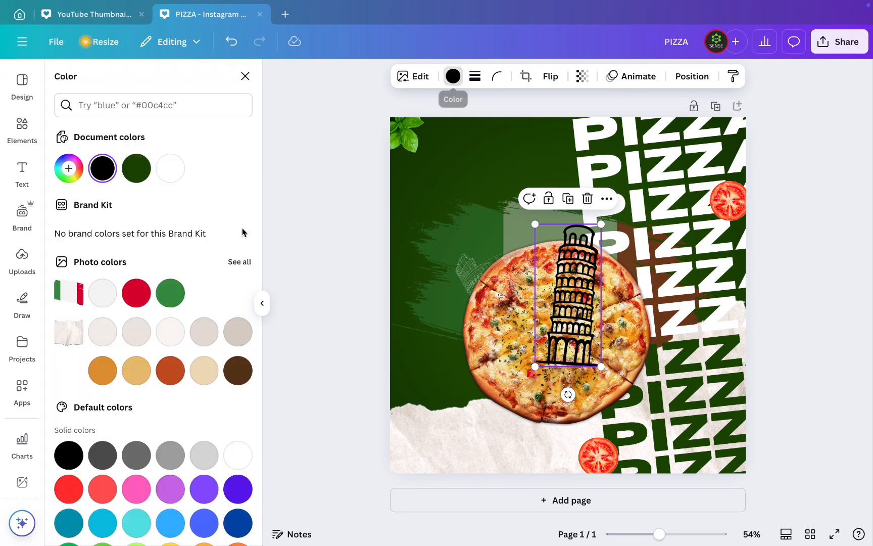
left_click(168, 177)
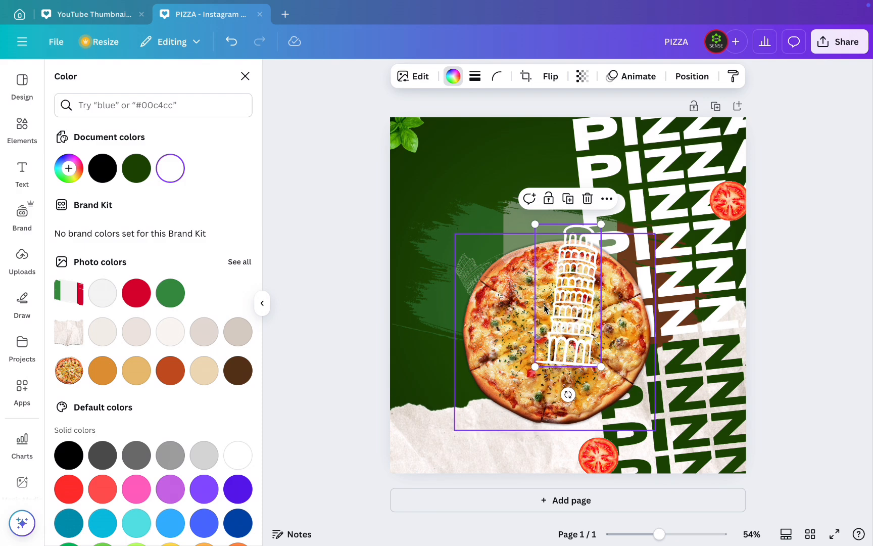
- Shrink the white tower, tilt it slightly counterclockwise, and tuck it behind the pizza's upper-left edge beside the other faint line drawing
left_click_drag(577, 302, 482, 268)
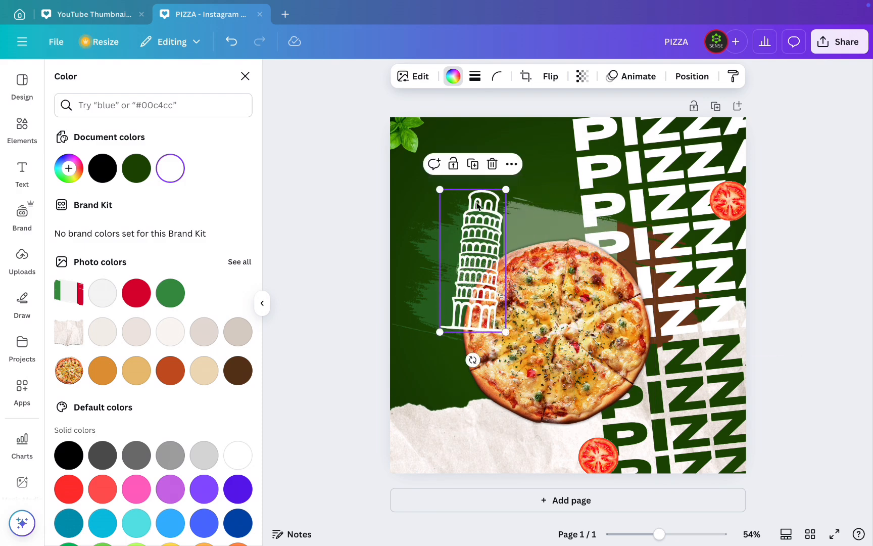
left_click_drag(506, 190, 483, 256)
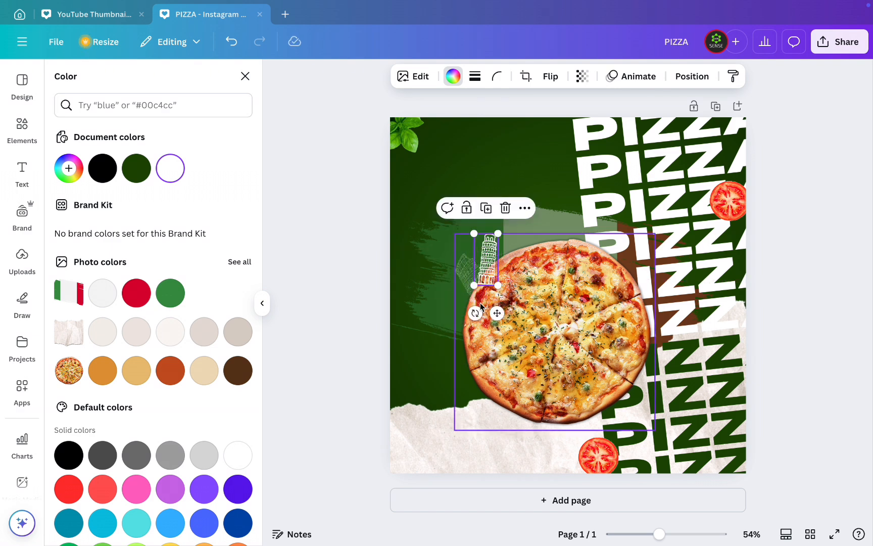
mouse_move(475, 311)
left_mouse_down()
mouse_move(495, 311)
mouse_move(469, 317)
mouse_move(478, 314)
left_mouse_up()
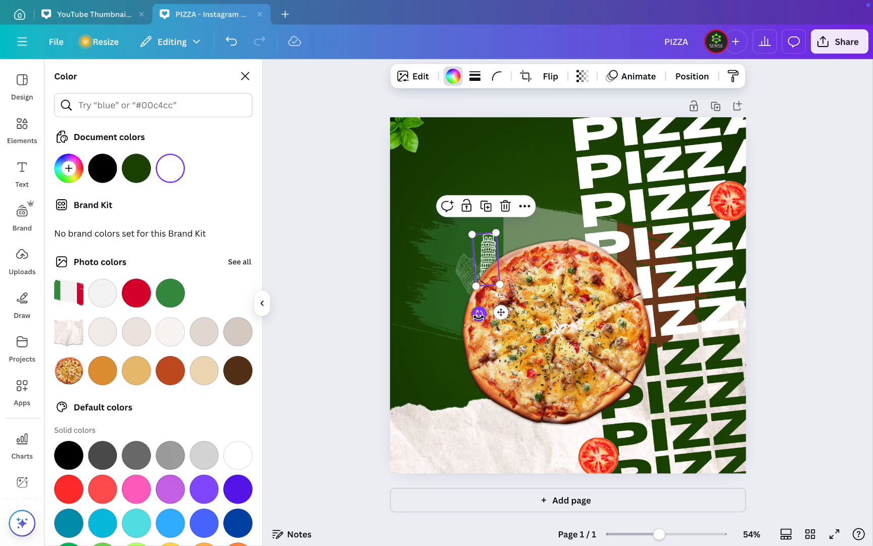
left_click_drag(487, 247, 489, 247)
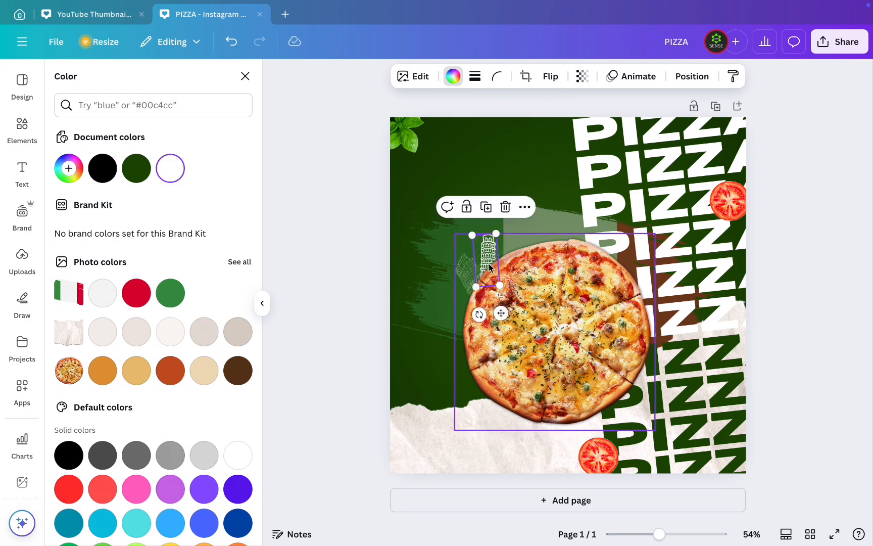
mouse_move(479, 315)
left_mouse_down()
mouse_move(509, 310)
mouse_move(490, 317)
left_mouse_up()
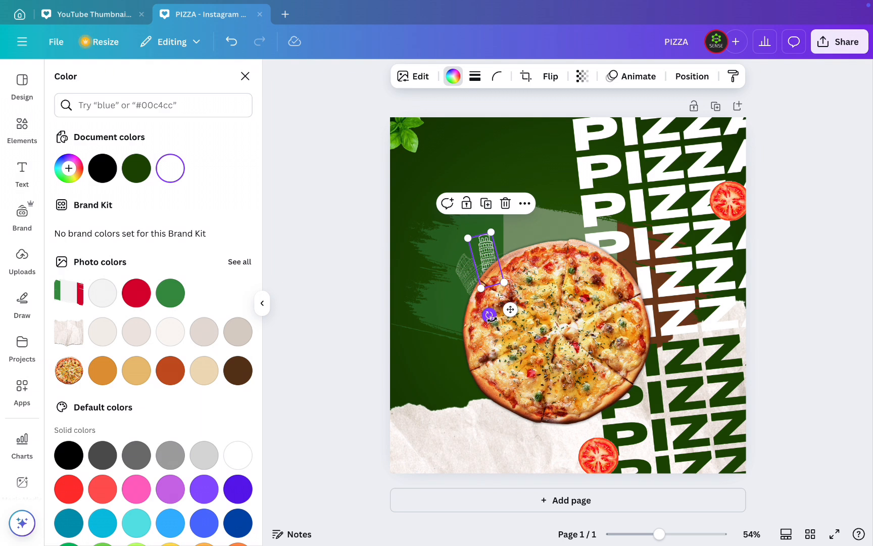
- Examine the layered page elements and check the transparency setting of the faint line drawing beside the tower
left_click(468, 286)
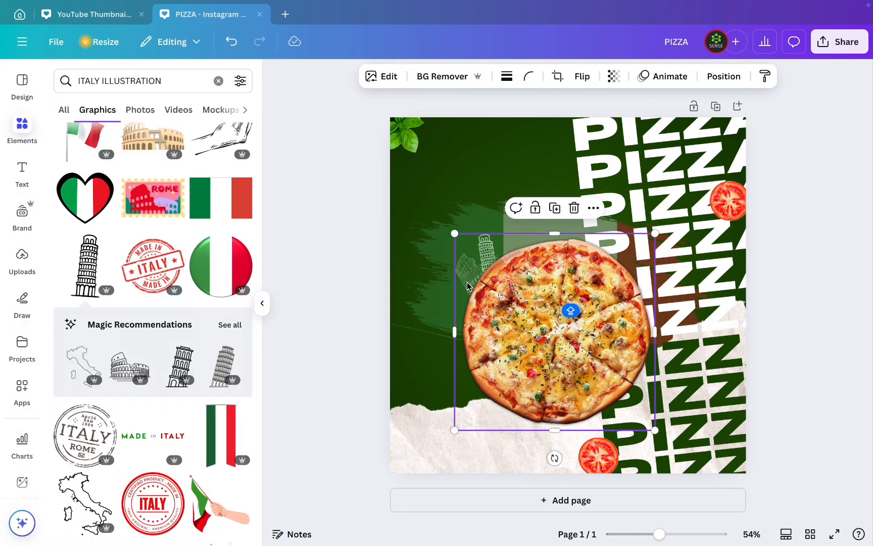
left_click(407, 132)
left_click(728, 201)
key("Tab")
key("Tab")
key("Tab")
key("Tab")
key("Tab")
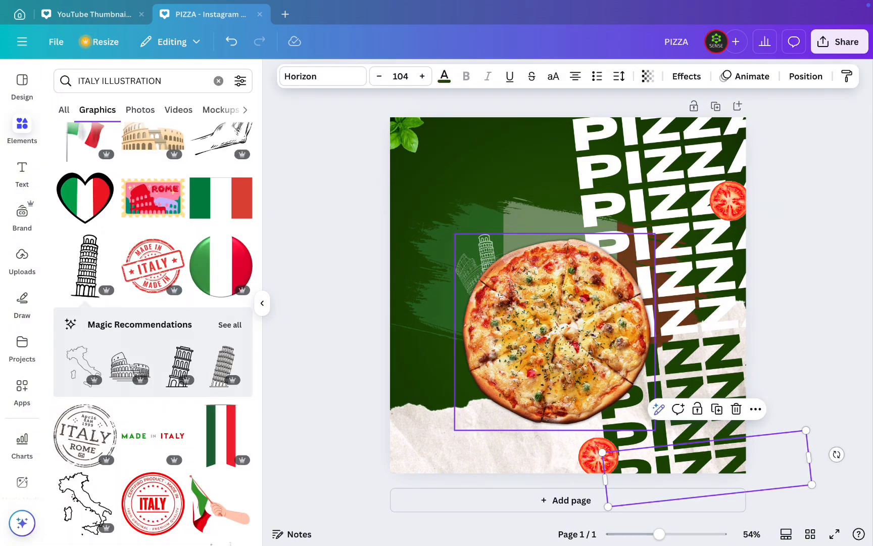
key("Tab")
key("Tab")
key("Tab")
key("Tab")
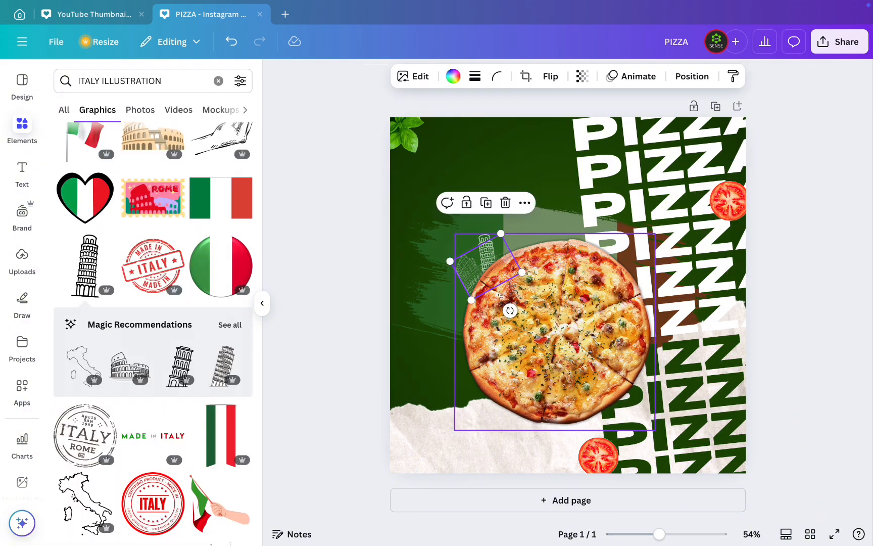
key("Tab")
key("Tab")
key("Tab")
key("Tab")
key("Tab")
key("Tab")
key("Tab")
key("Tab")
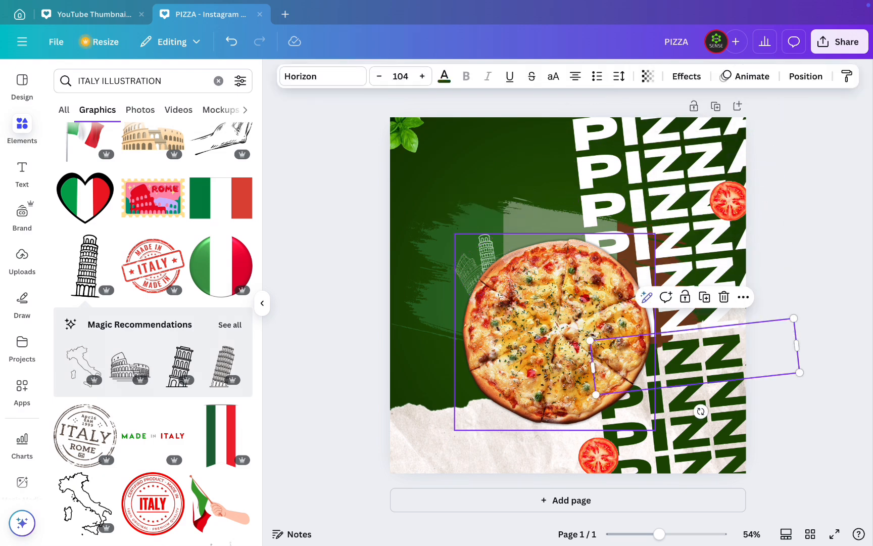
key("Tab")
key("Tab")
key("Tab")
key("Tab")
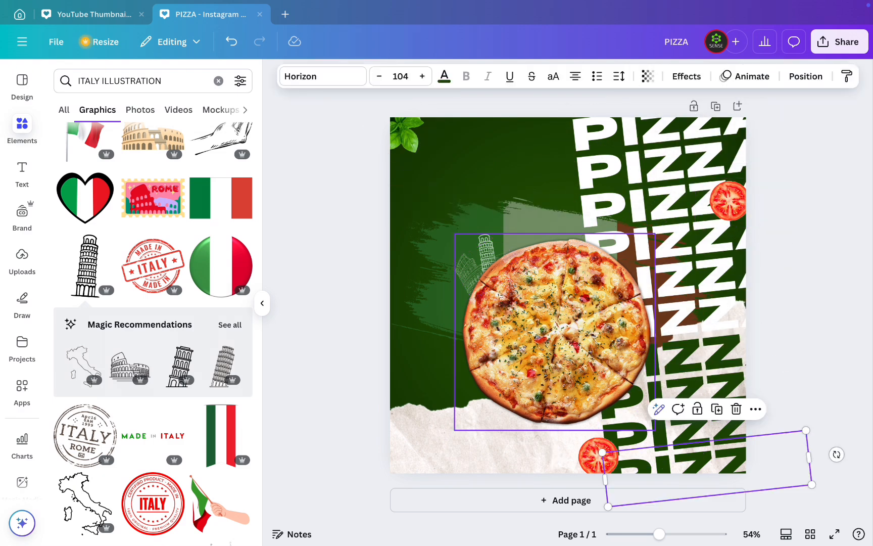
key("Tab")
key("Tab")
key("Tab")
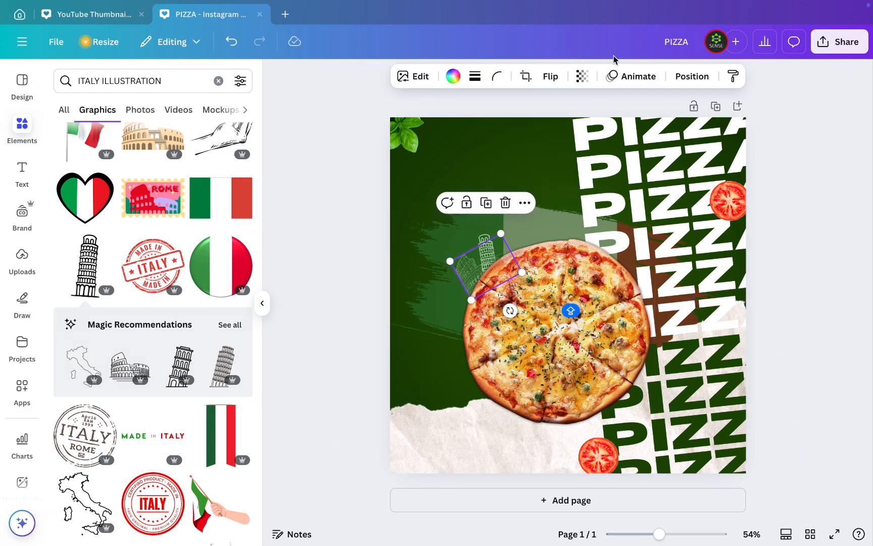
left_click(583, 77)
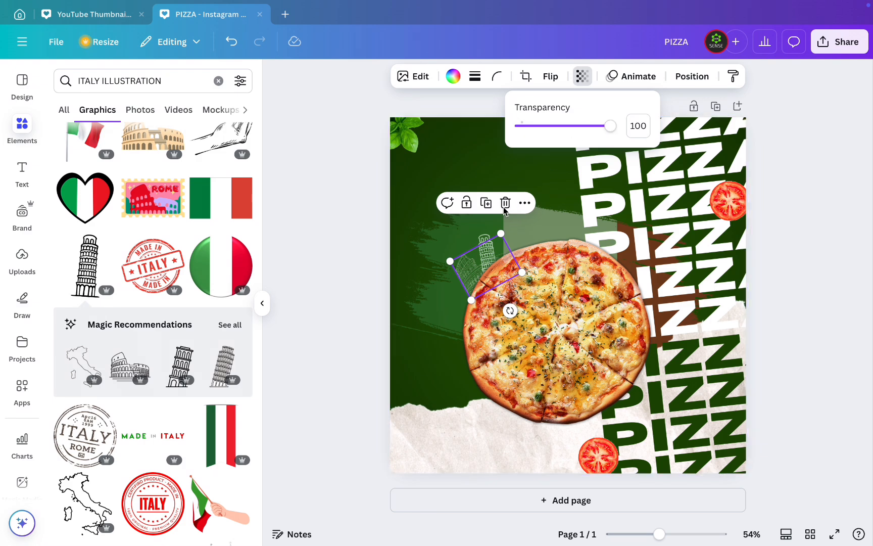
left_click(481, 239)
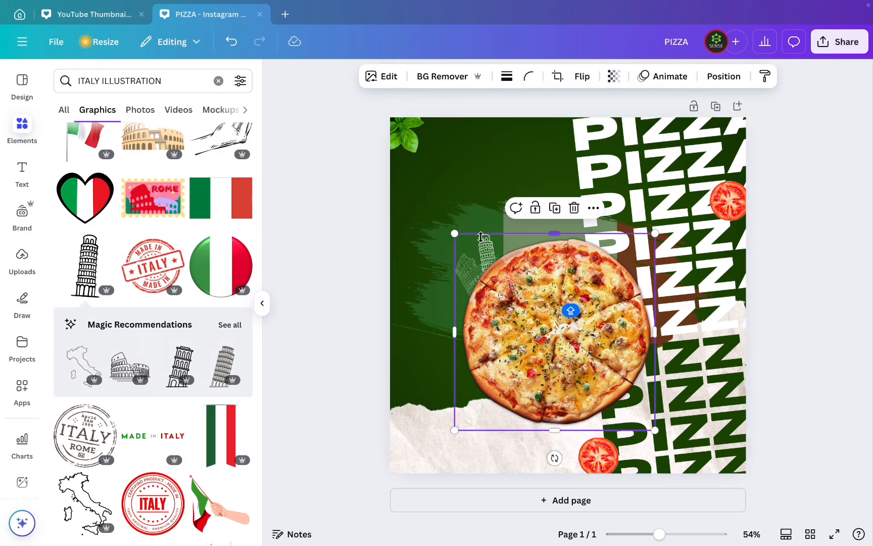
left_click(488, 164)
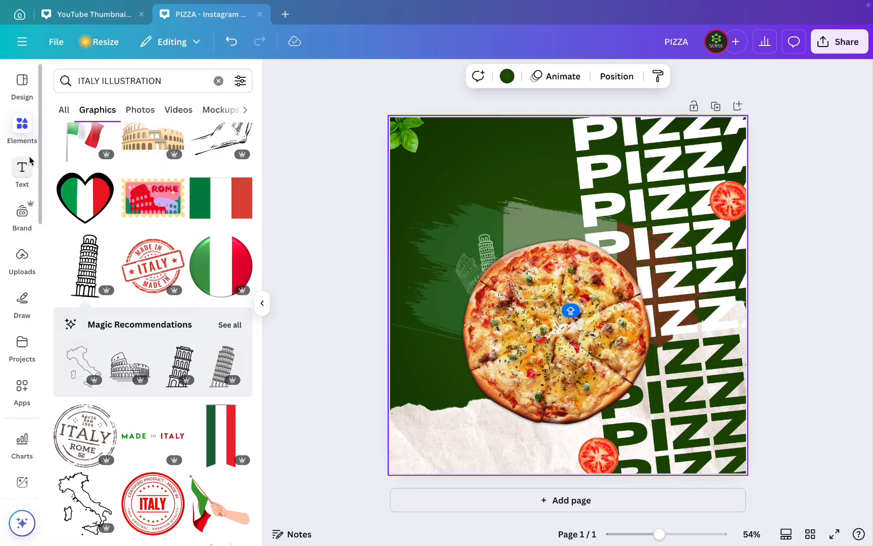
- Add a framed QR code and the SCAN HERE QR code from the BARCODE element results, coloring the latter dark green #1e4b04
double_click(174, 85)
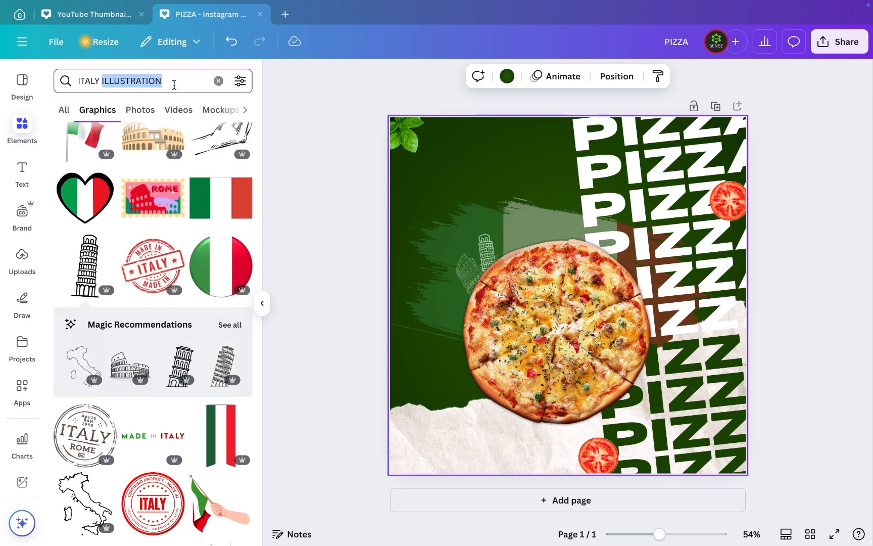
key("super+a")
type("BARCODE")
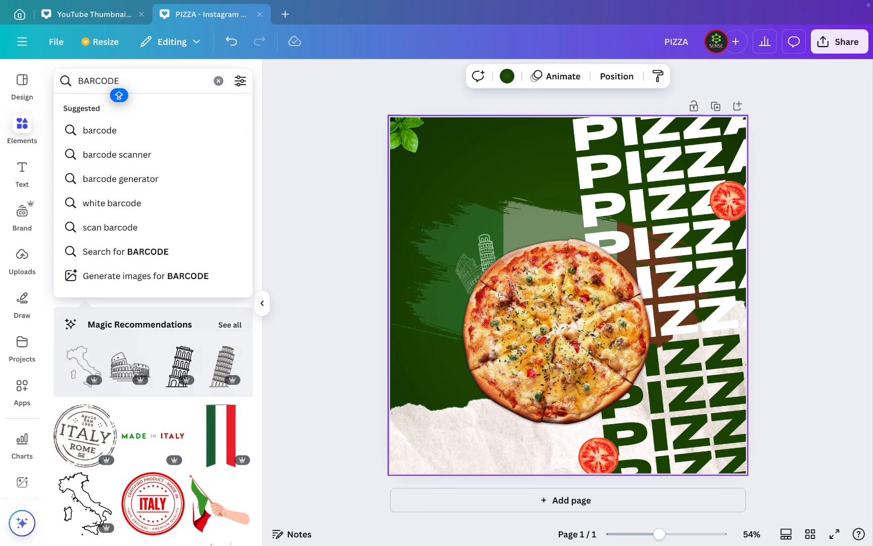
key("Return")
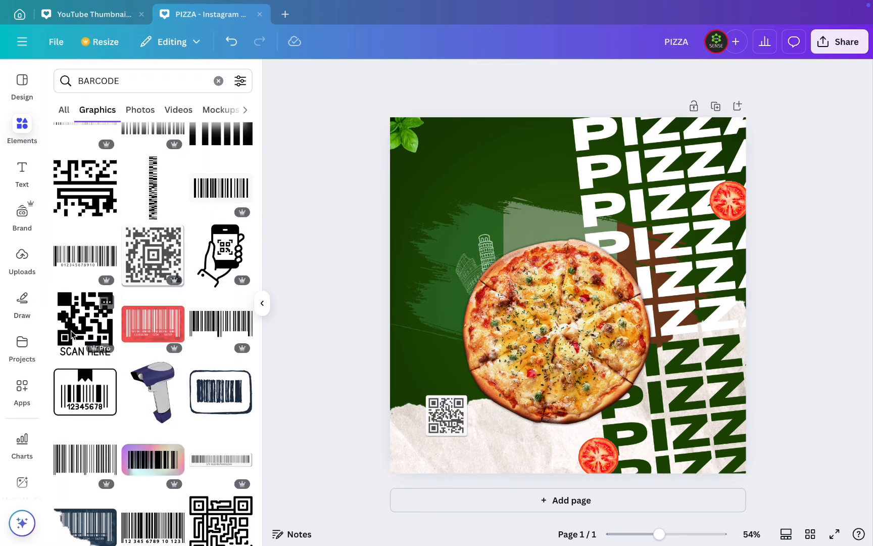
left_click(72, 333)
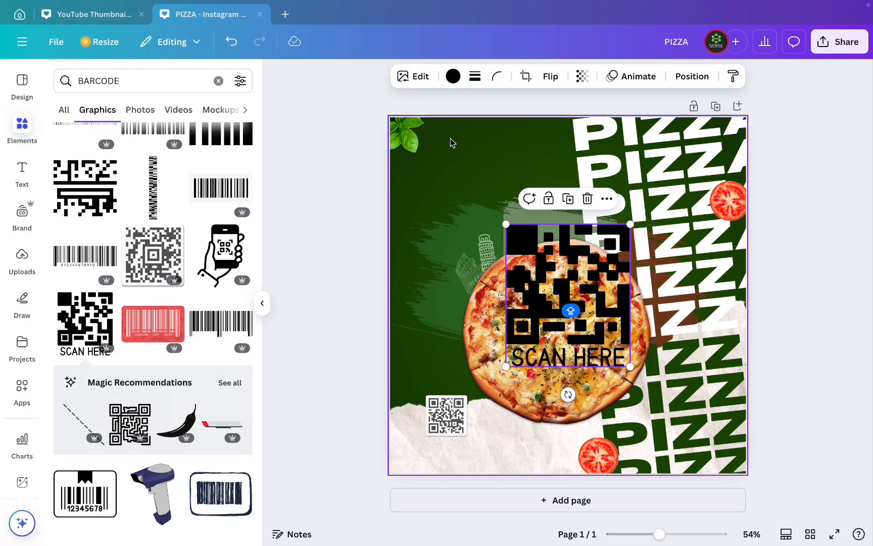
left_click(453, 76)
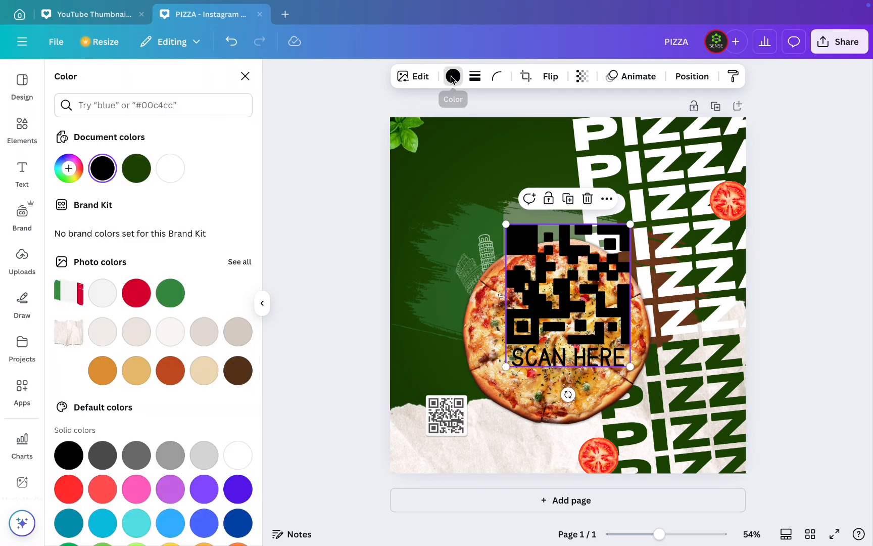
left_click(137, 165)
- Move the framed QR code to the page's upper-left area and shrink the SCAN HERE code onto the torn paper at lower left
left_click_drag(445, 415, 449, 176)
left_click_drag(560, 283, 462, 390)
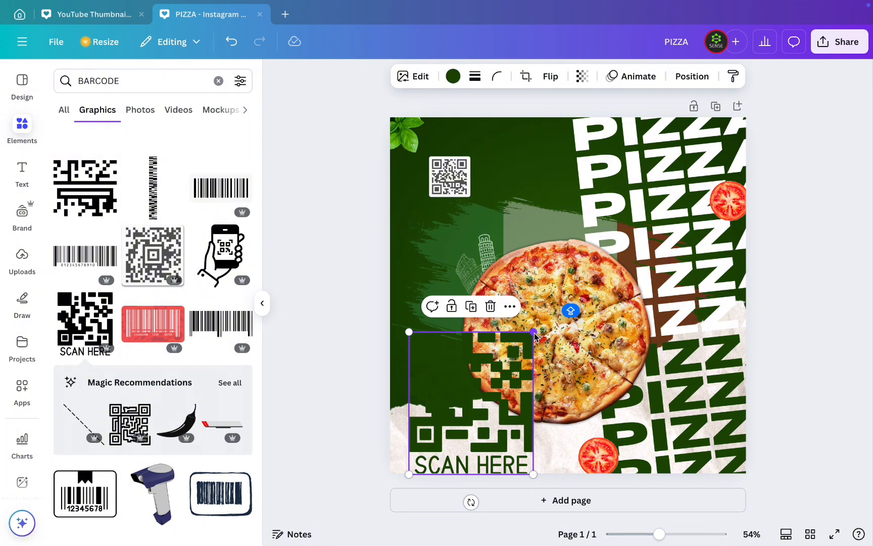
left_click_drag(533, 332, 418, 439)
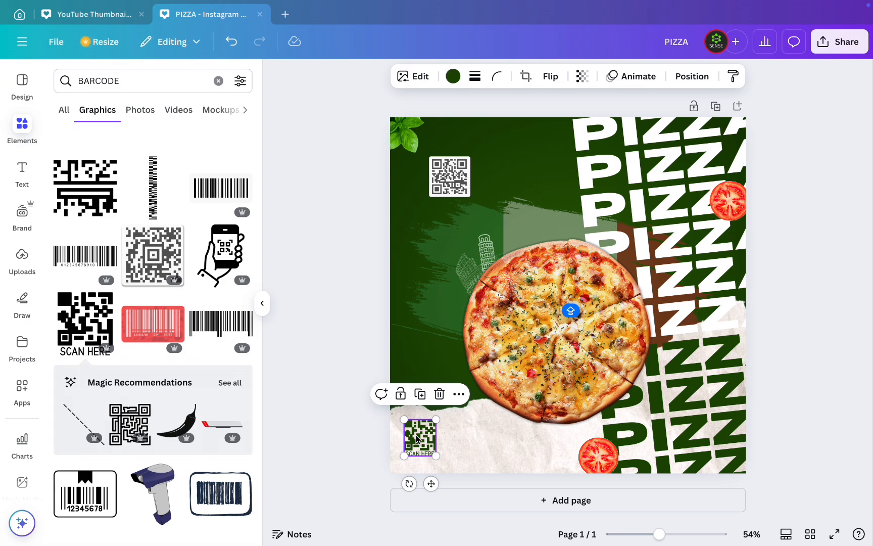
- Add a heading text box reading SAVOR THE MELT
key("t")
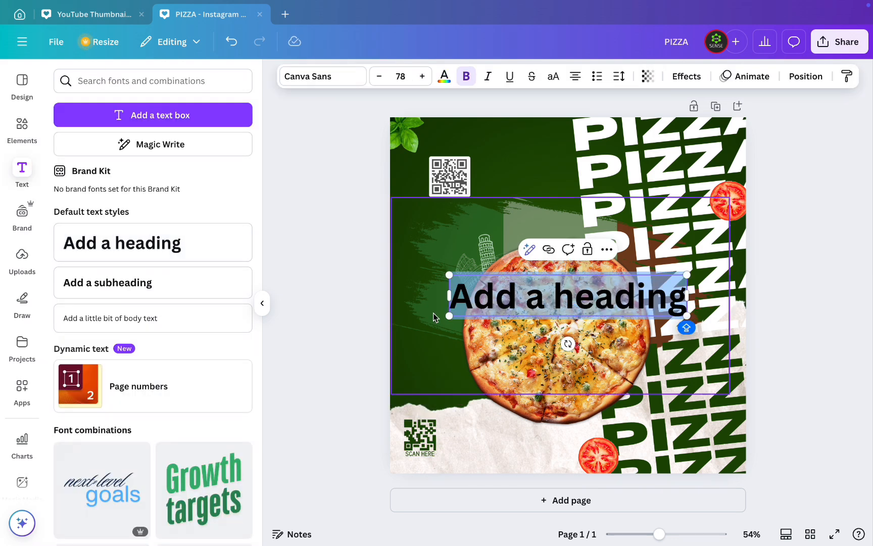
type("SAV")
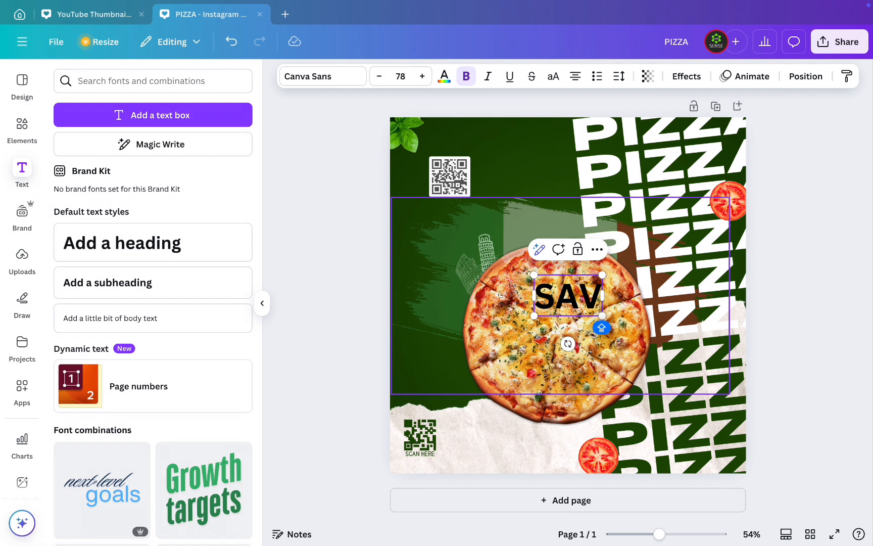
type("OR THE")
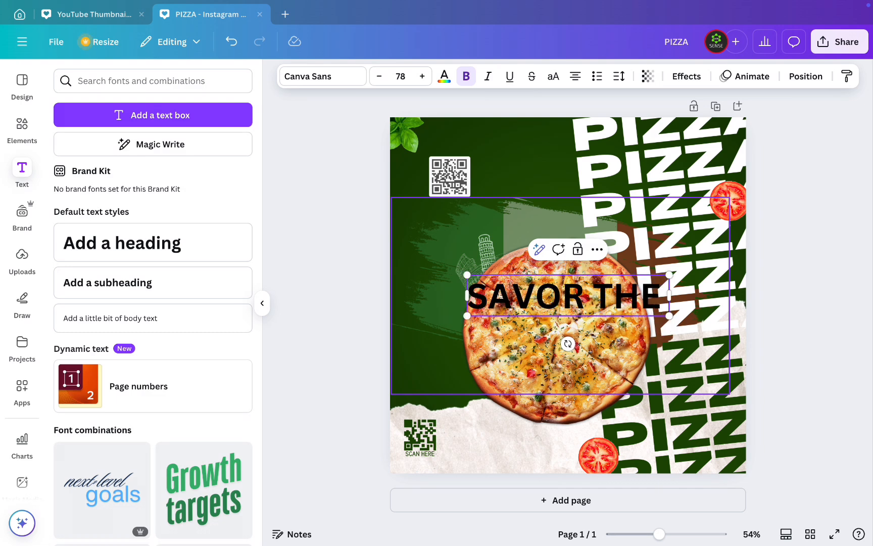
type(" MELT")
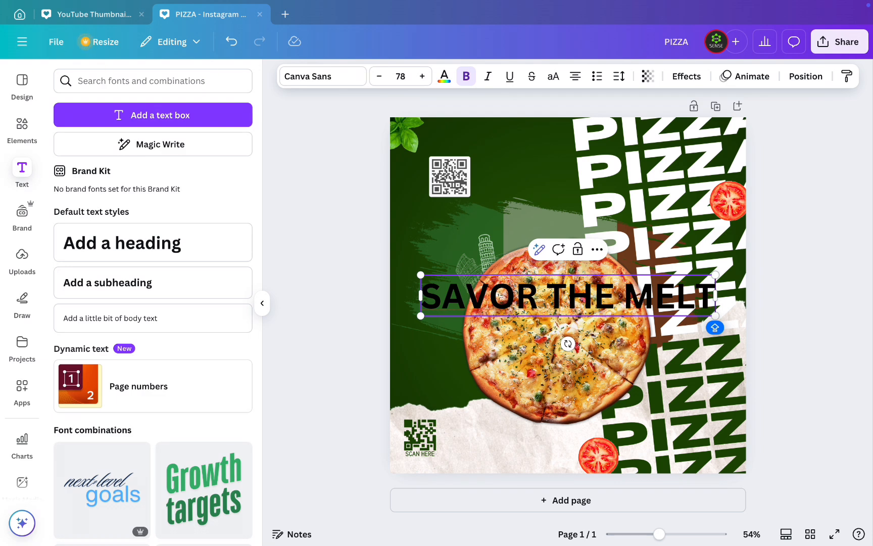
- Reduce the font size of the whole SAVOR THE MELT heading to 49
key("ctrl+a")
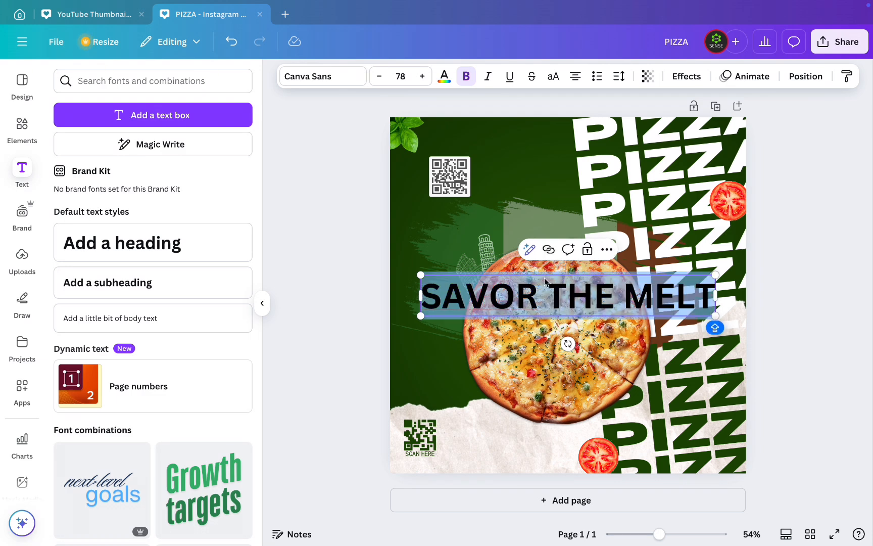
left_click(380, 78)
left_click(379, 77)
left_click(380, 77)
left_click(380, 77)
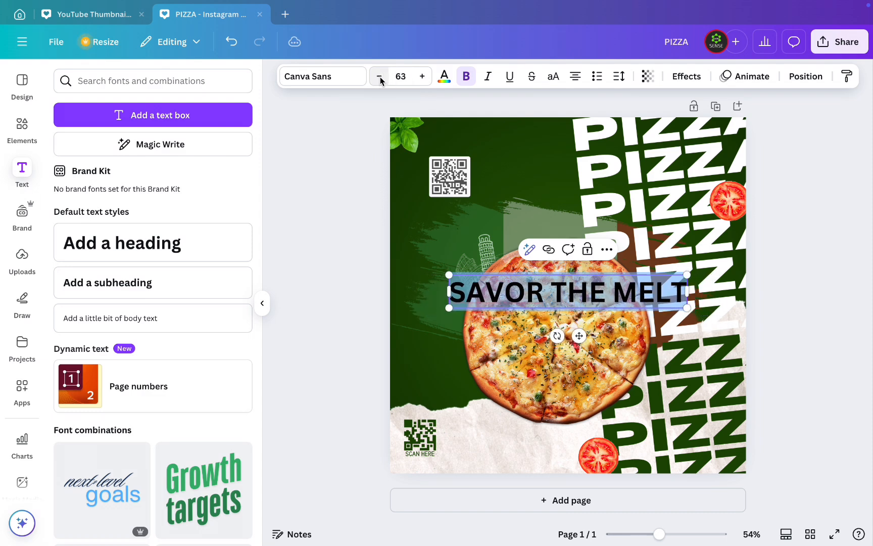
left_click(380, 77)
left_click(380, 77)
left_click(380, 77)
left_click(380, 77)
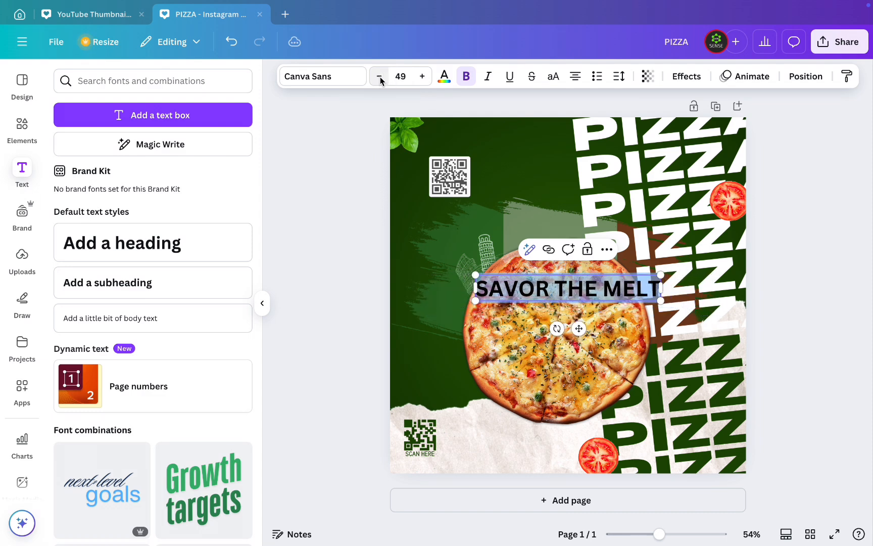
- Reduce the SAVOR THE MELT heading's font size to 27
left_click(380, 77)
left_click(380, 77)
left_click(380, 77)
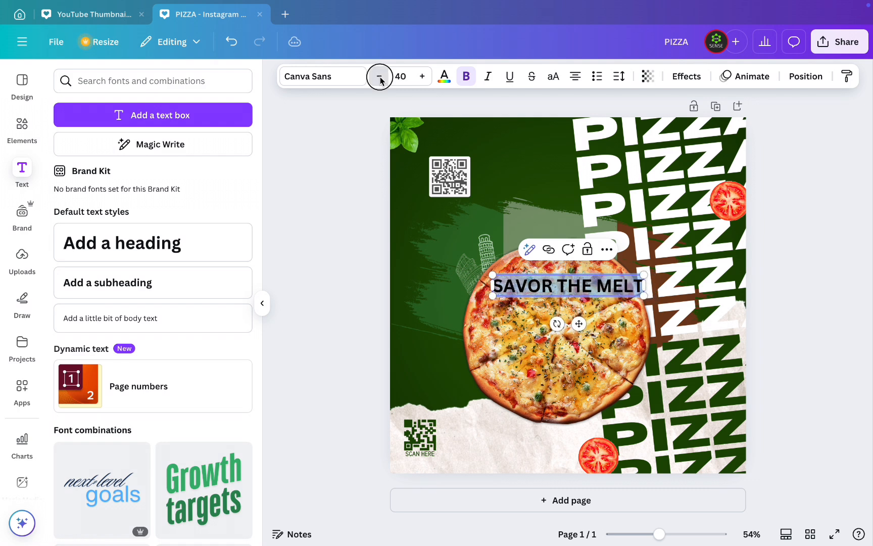
left_click(380, 77)
left_click(380, 77)
left_click(380, 77)
left_click(380, 77)
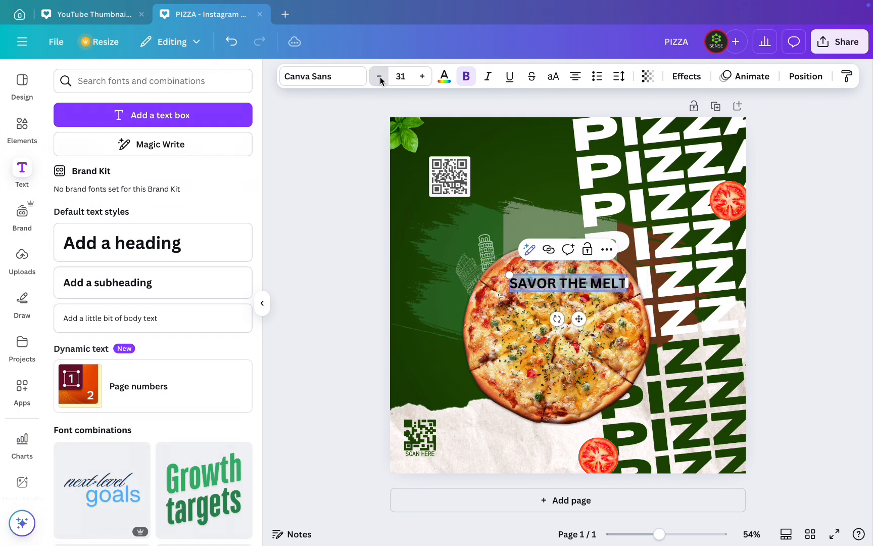
left_click(380, 77)
left_click(380, 77)
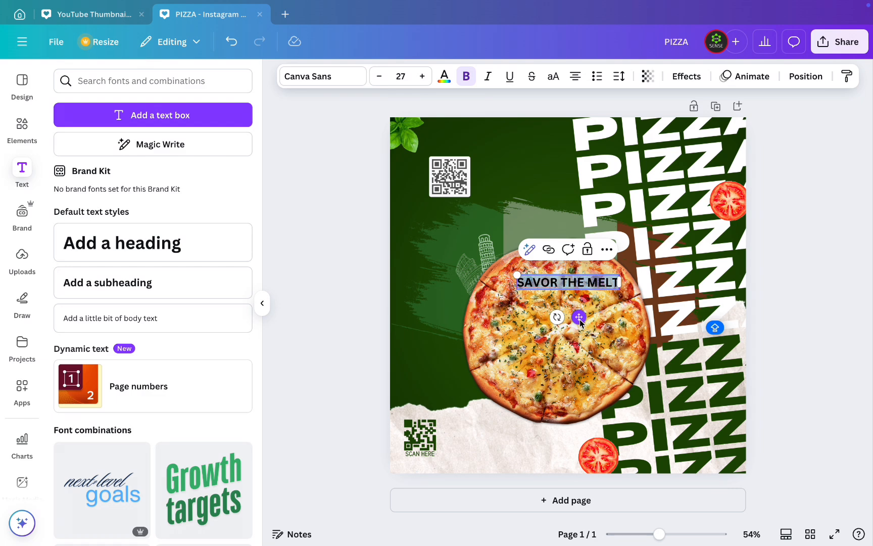
- Move the SAVOR THE MELT heading onto the torn paper below the pizza and color it dark green
left_click_drag(579, 316, 525, 476)
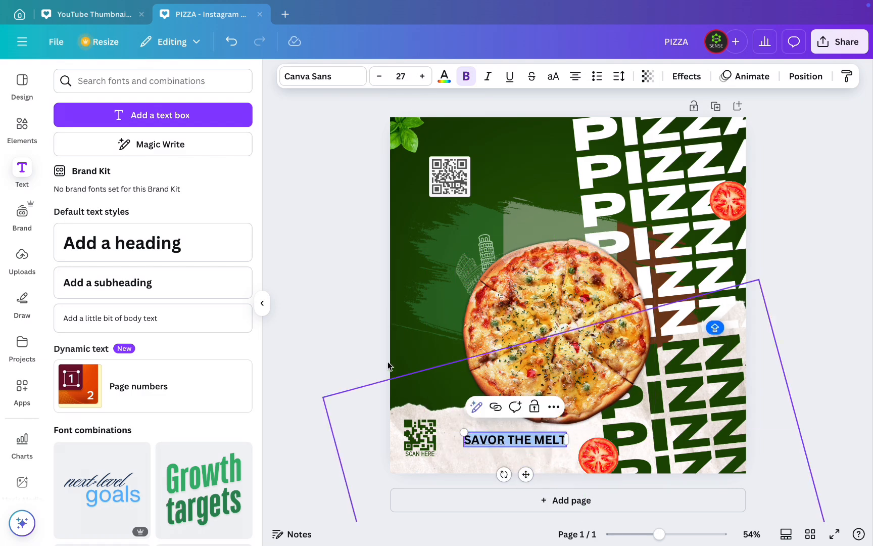
left_click(444, 77)
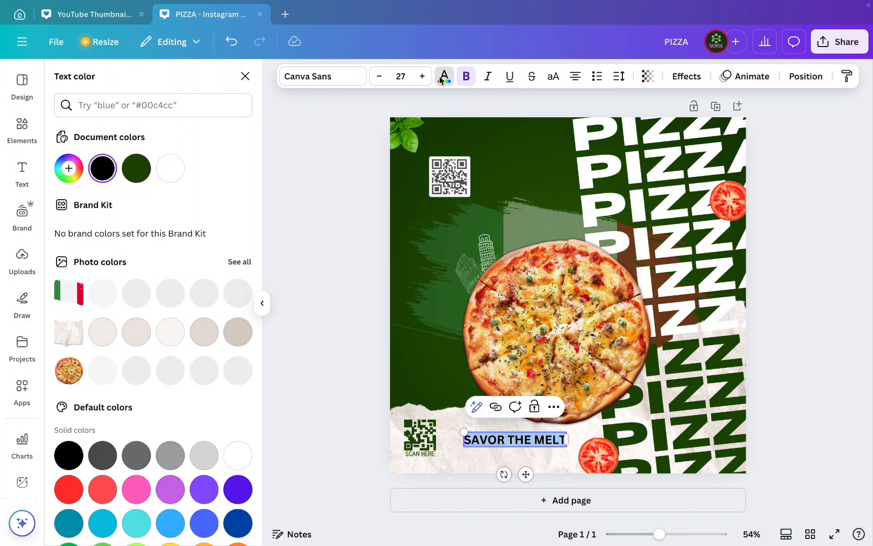
left_click(136, 168)
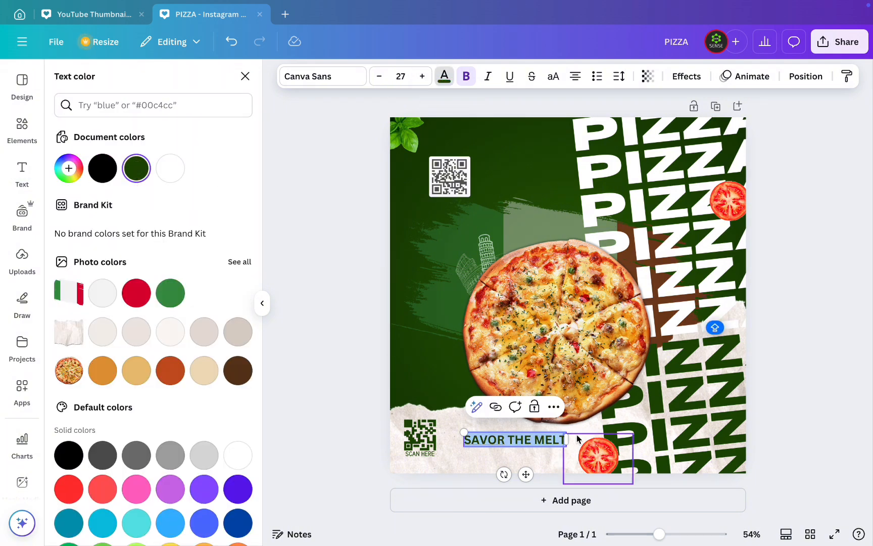
- Shrink the SAVOR THE MELT heading to font size 23.2 and place it beside the slightly lowered SCAN HERE code
left_click_drag(463, 435, 479, 434)
left_click_drag(426, 438, 426, 444)
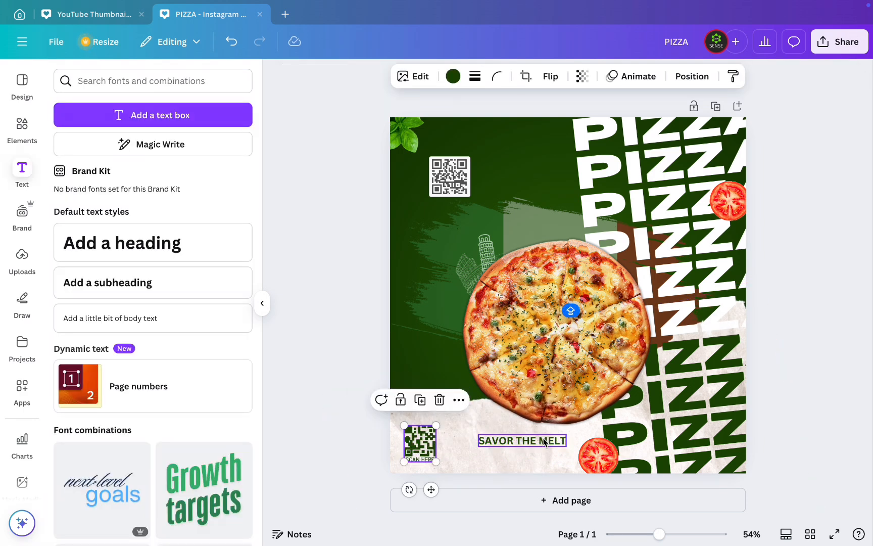
left_click_drag(548, 437, 520, 427)
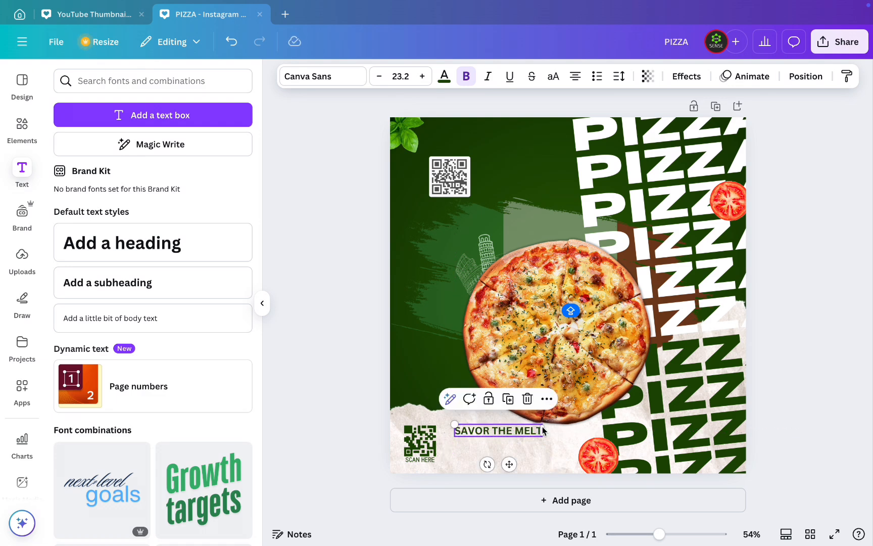
- Delete the framed QR code from the page's upper-left area
left_click(450, 174)
key("Delete")
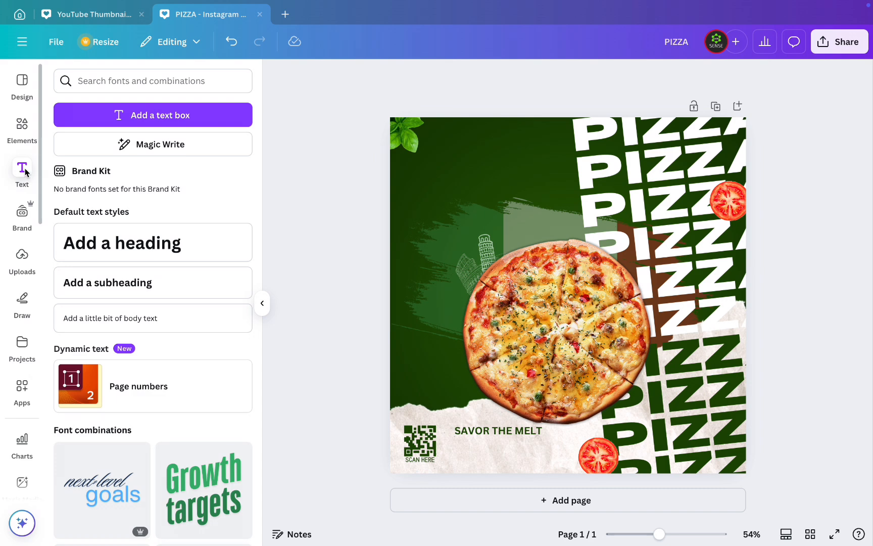
- Add a square shape, flatten it into a horizontal bar and place it directly below the SAVOR THE MELT heading
left_click(23, 125)
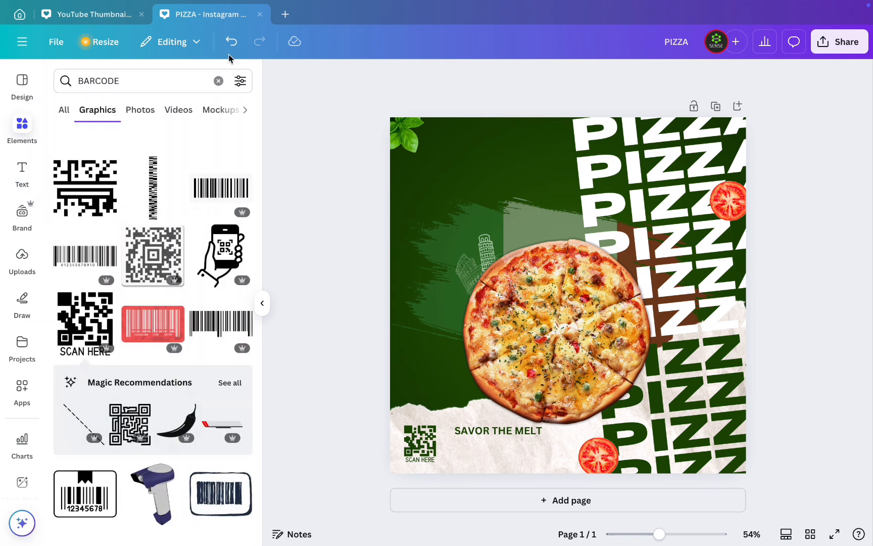
left_click(220, 81)
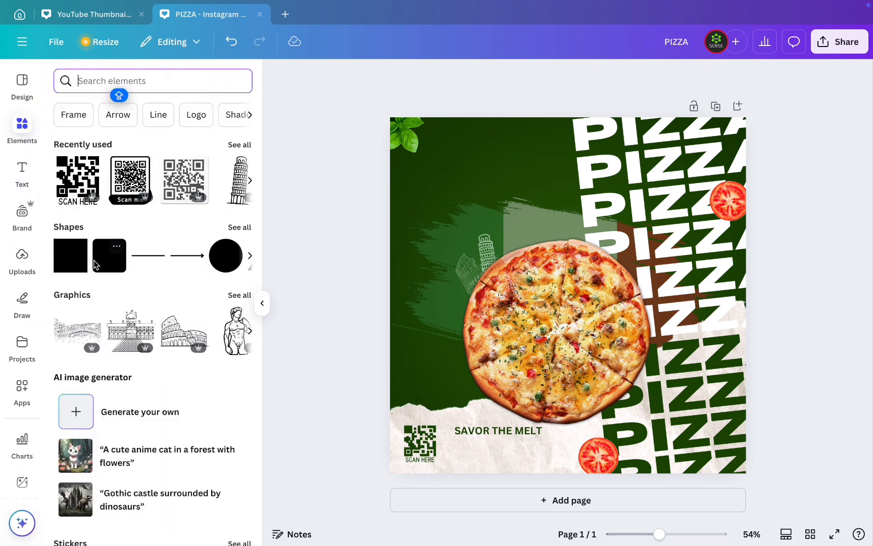
left_click(72, 263)
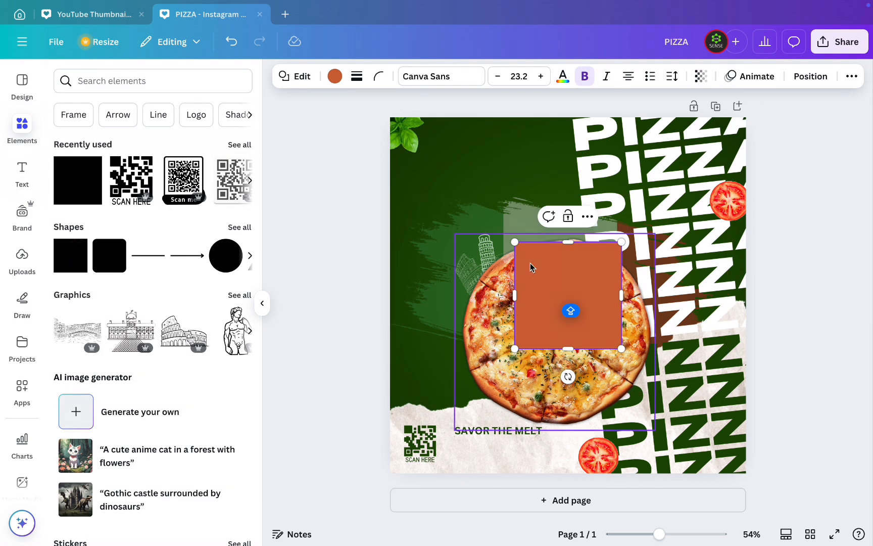
left_click_drag(568, 242, 569, 330)
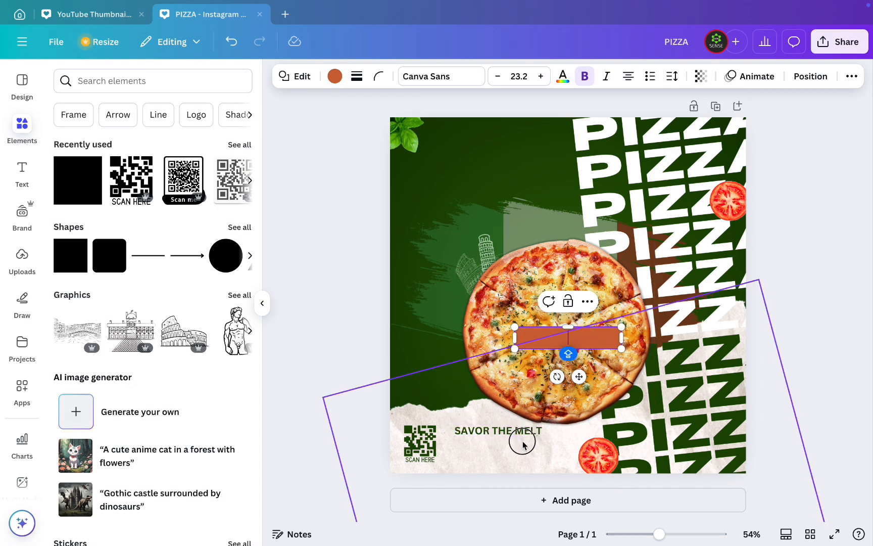
left_click_drag(579, 376, 517, 485)
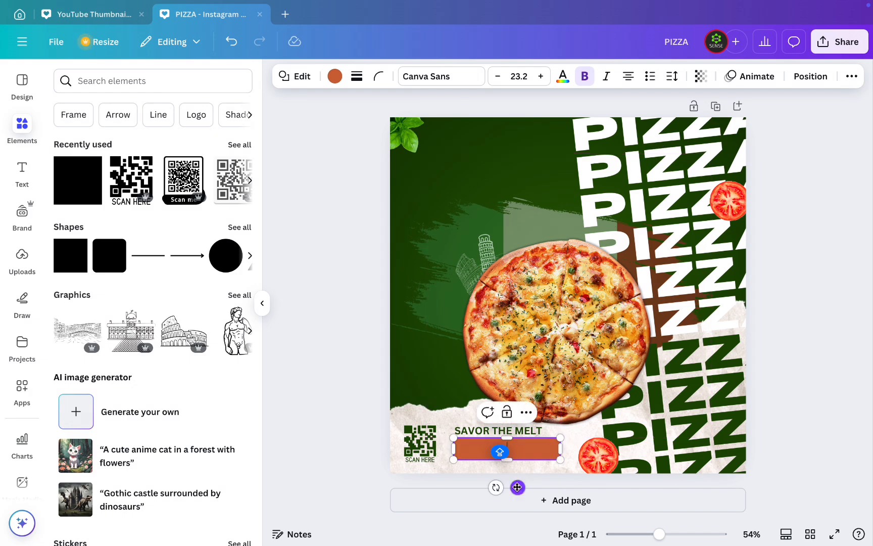
- Enter the text TASTE THE MAGIC inside the bar below the heading
scroll(514, 465, "up", 5)
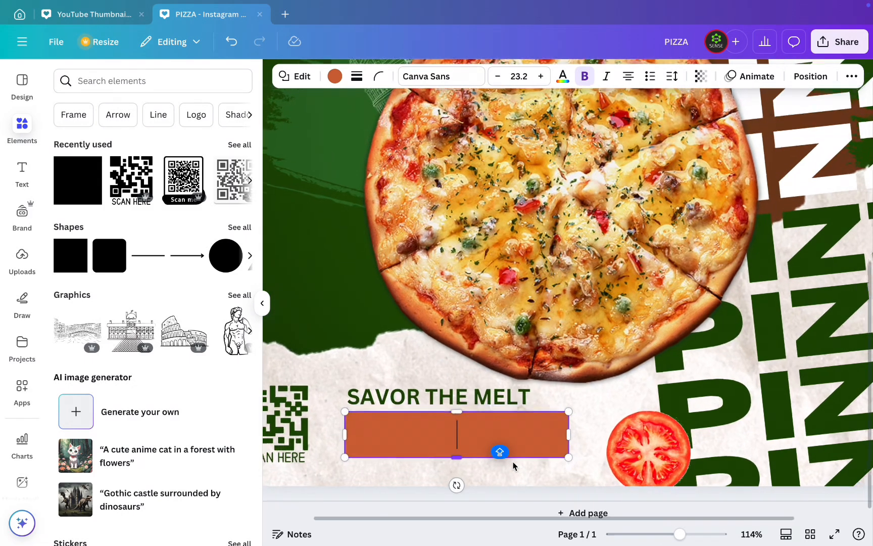
scroll(526, 470, "down", 1)
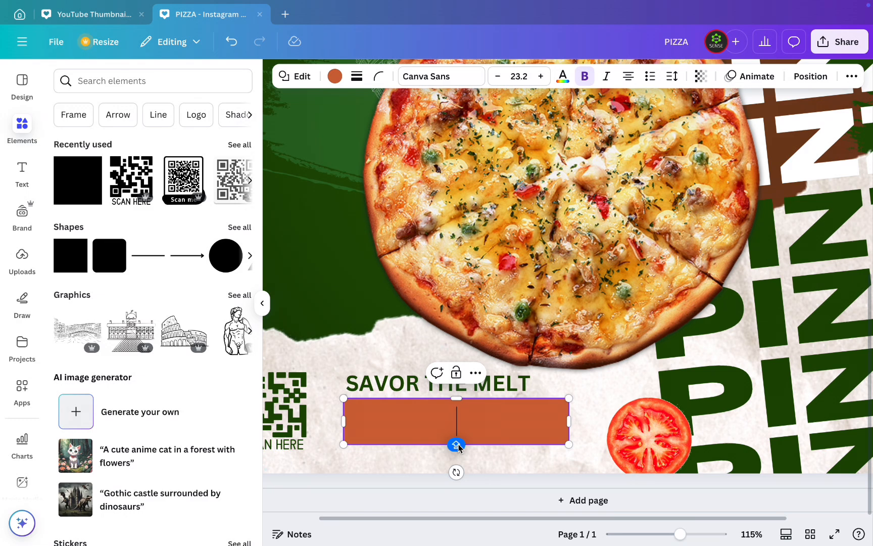
type("TASTE")
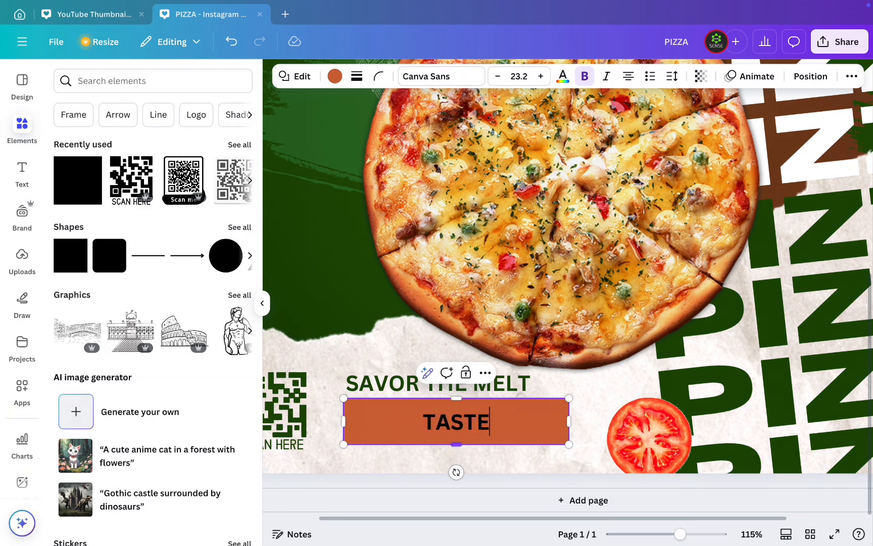
type(" THE")
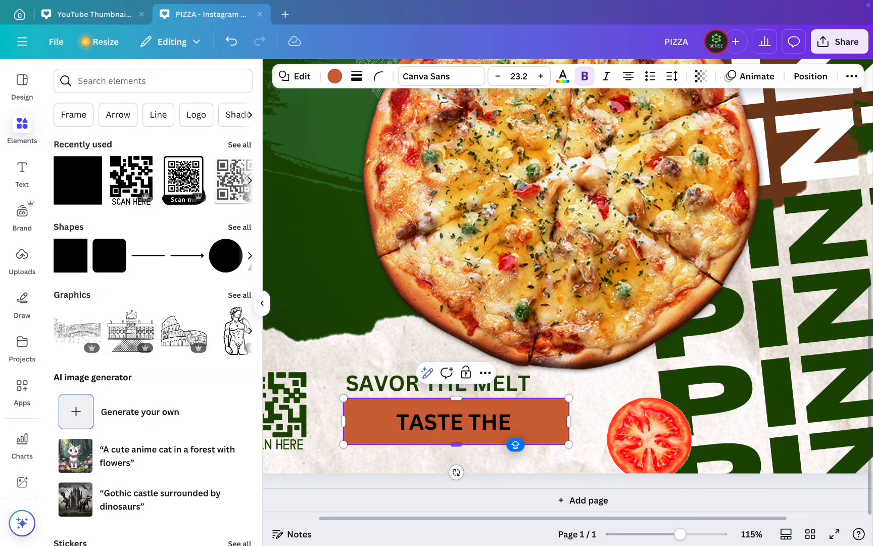
type(" MAGICS")
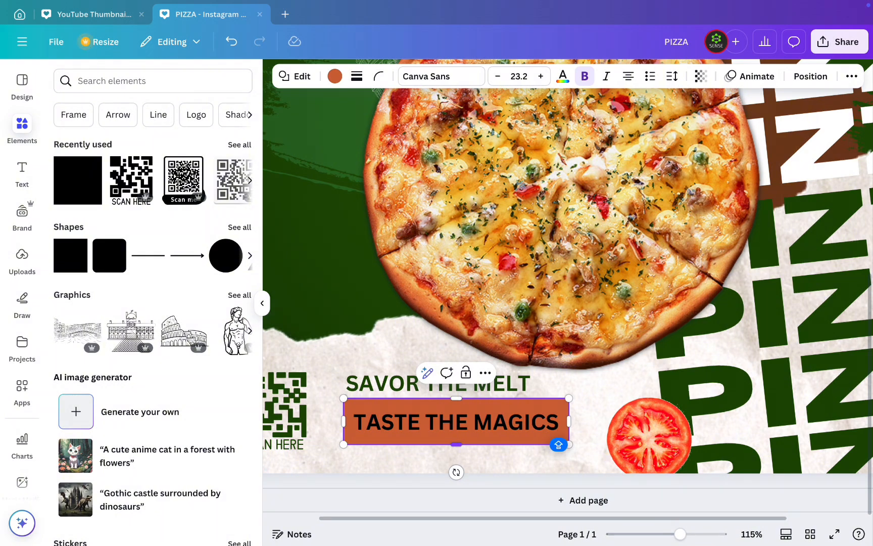
key("BackSpace")
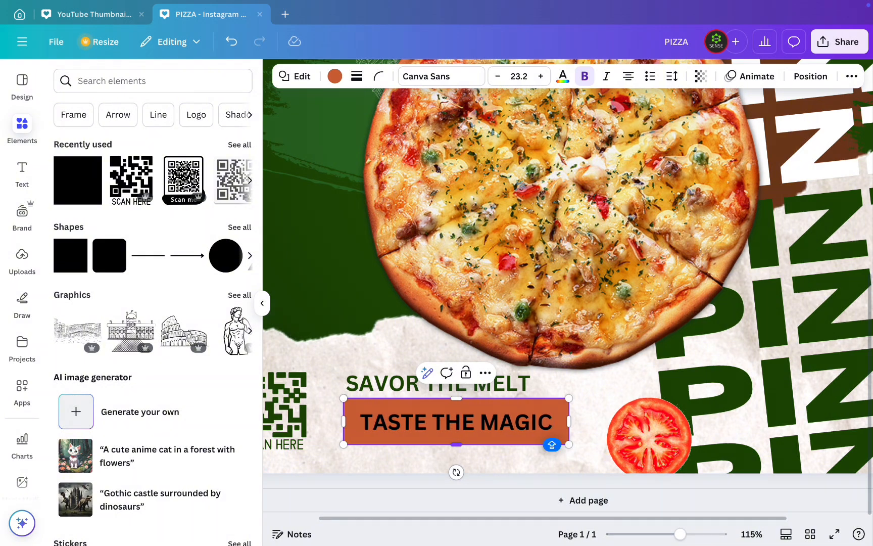
- Fill the TASTE THE MAGIC bar with dark green #1e4b04
key("ctrl+a")
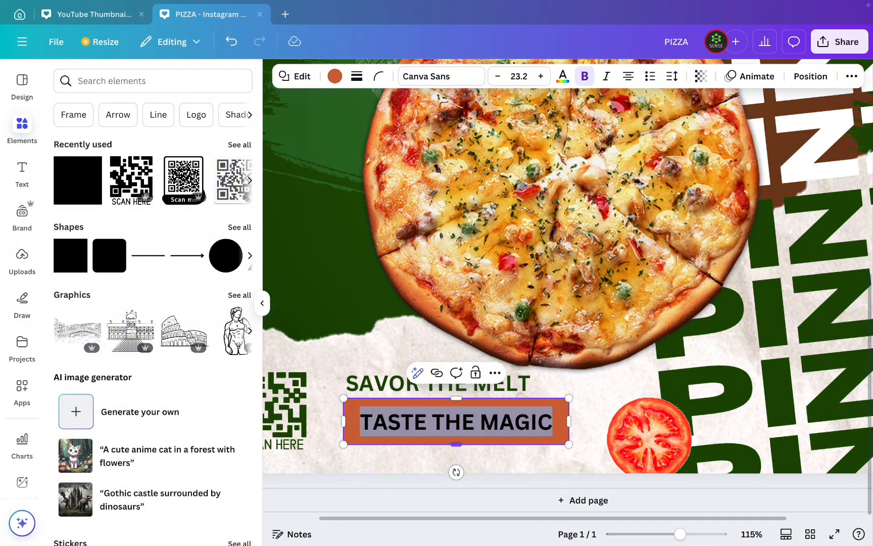
left_click(335, 76)
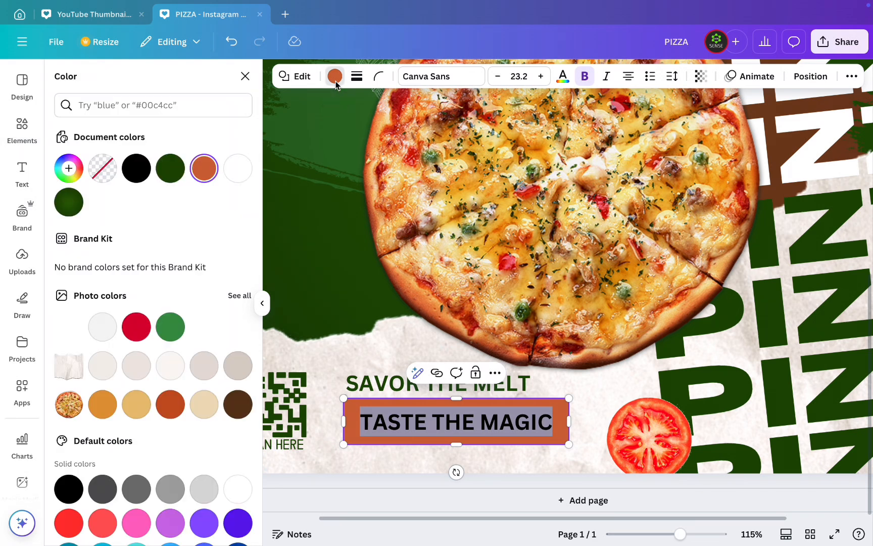
left_click(167, 172)
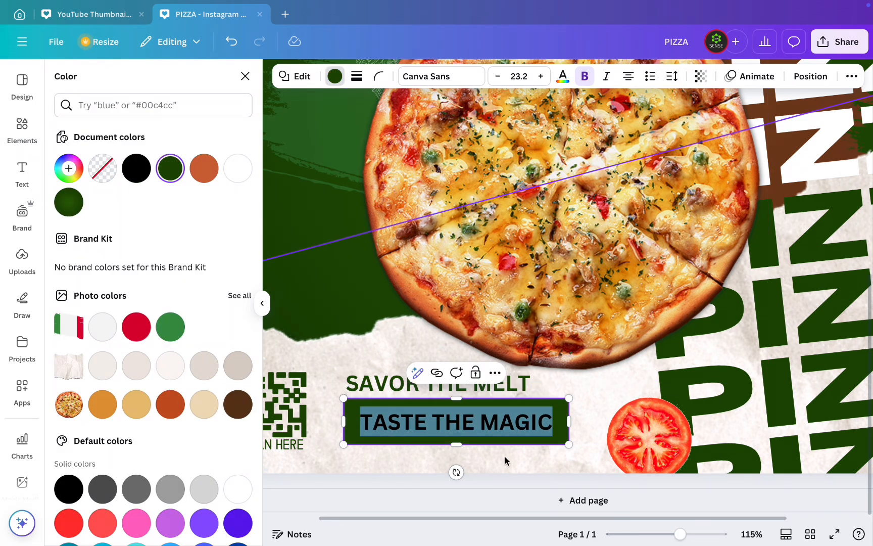
left_click(593, 415)
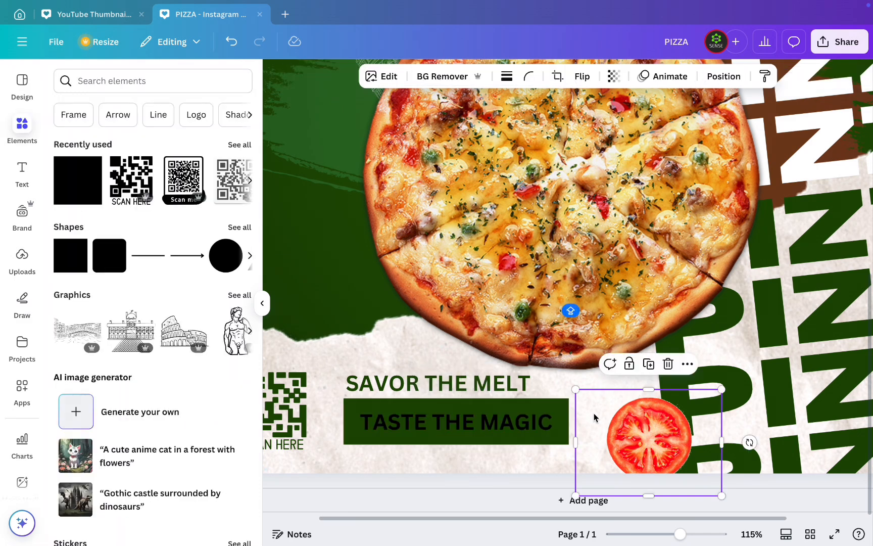
- Color the TASTE THE MAGIC text white
left_click(529, 421)
left_click(529, 420)
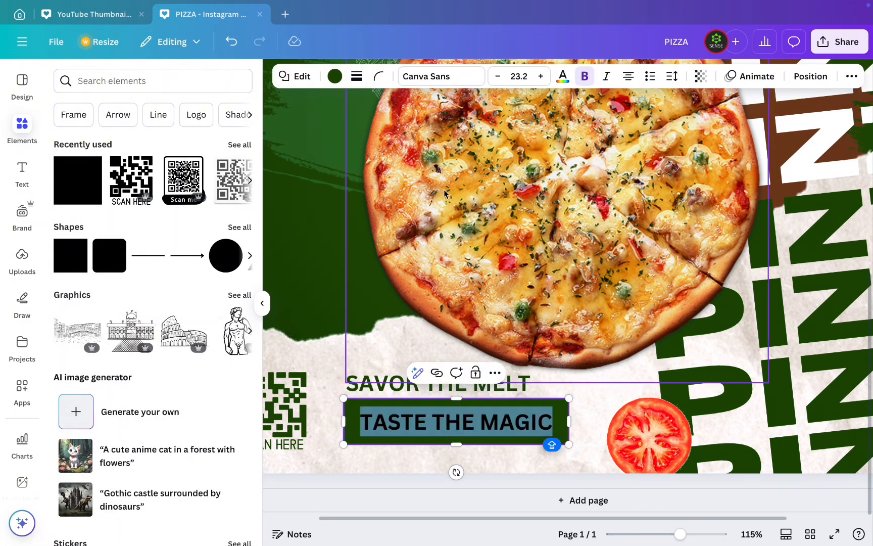
left_click(562, 76)
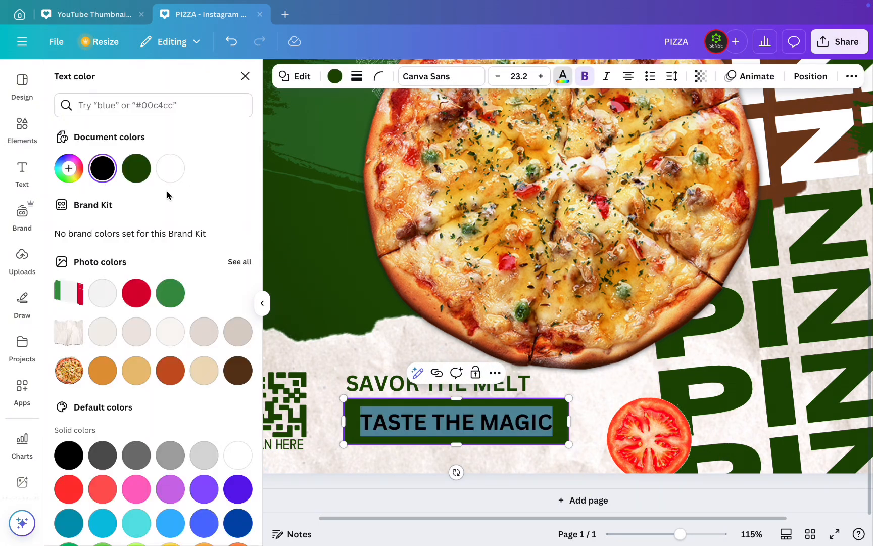
left_click(172, 168)
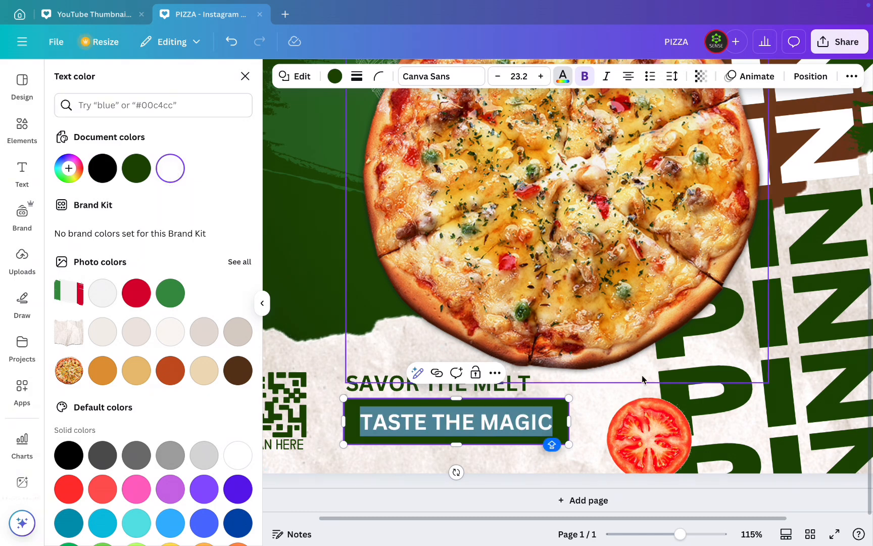
left_click(508, 457)
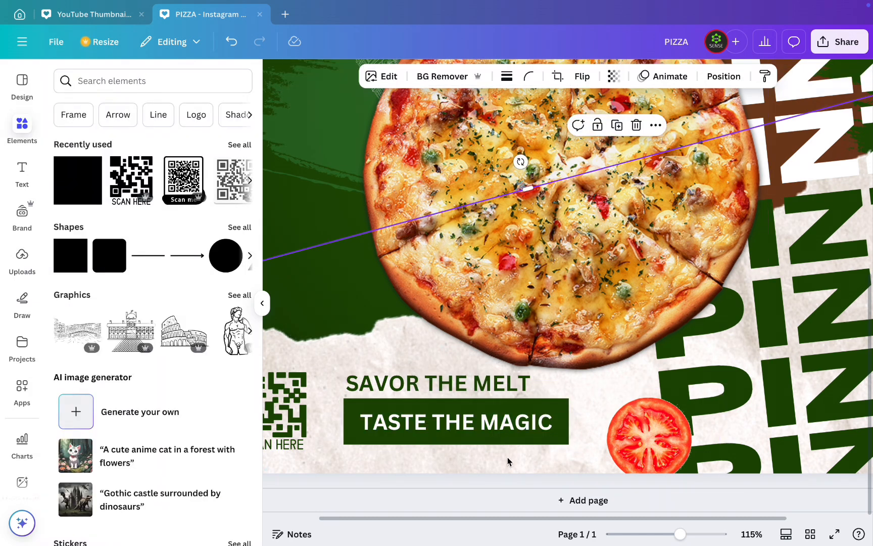
- Change the TASTE THE MAGIC bar to a rounded rectangle and flatten it into a pill around its text
left_click(555, 416)
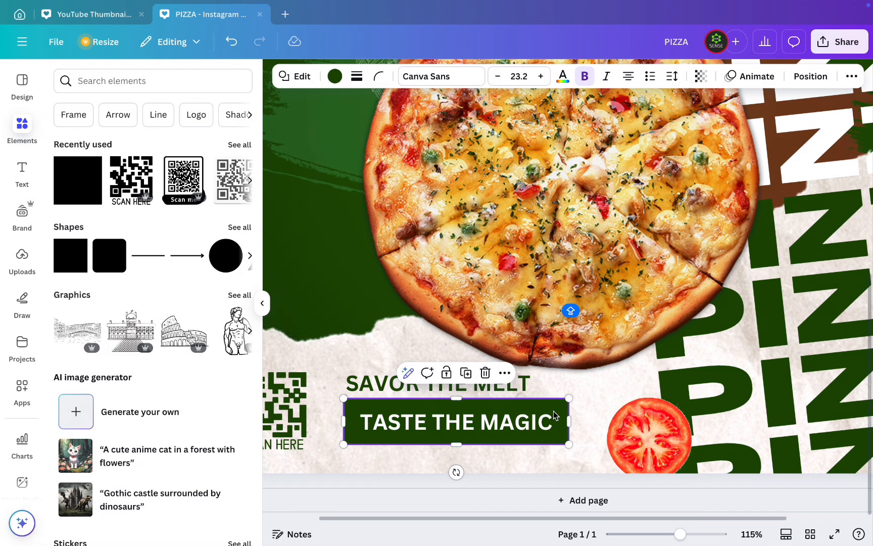
left_click(298, 82)
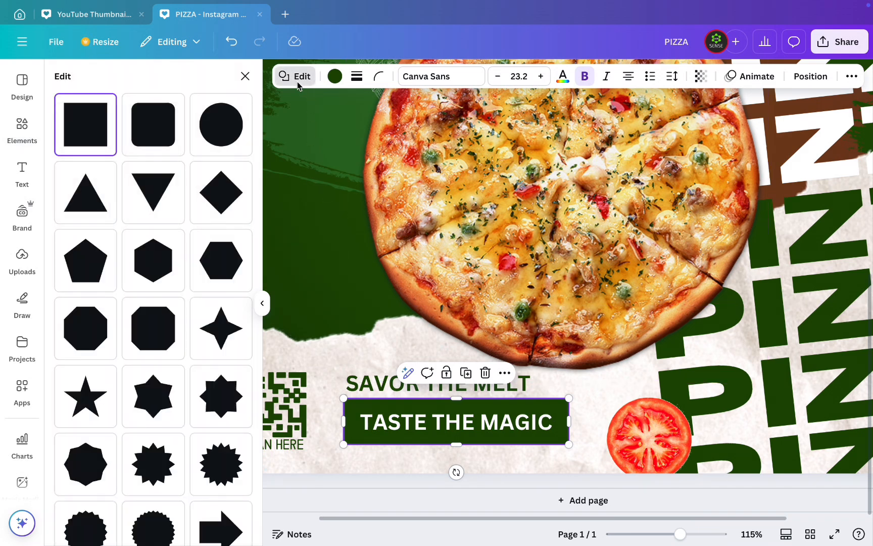
left_click(163, 122)
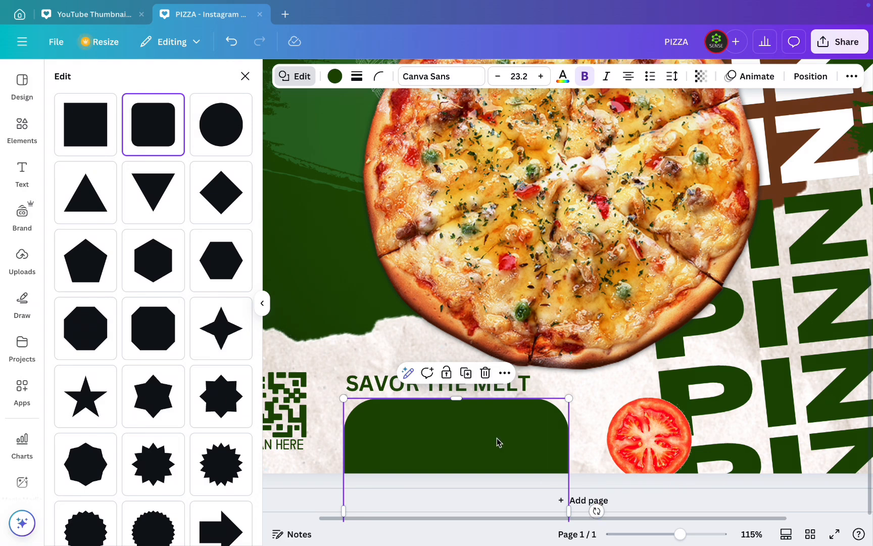
mouse_move(497, 446)
left_mouse_down()
mouse_move(497, 346)
mouse_move(497, 452)
mouse_move(486, 456)
left_mouse_up()
mouse_move(448, 404)
left_mouse_down()
mouse_move(451, 442)
mouse_move(454, 287)
mouse_move(454, 425)
mouse_move(449, 414)
left_mouse_up()
key("ctrl+z")
key("ctrl+z")
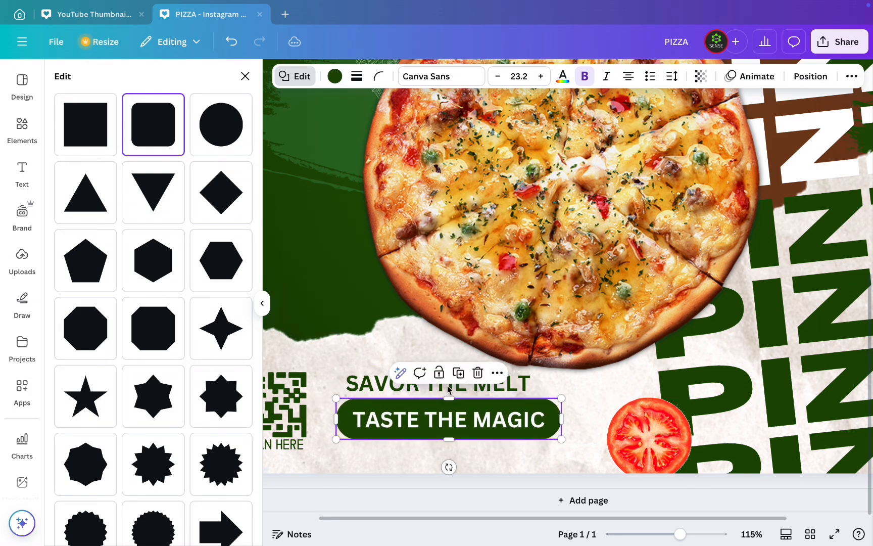
left_click(589, 389)
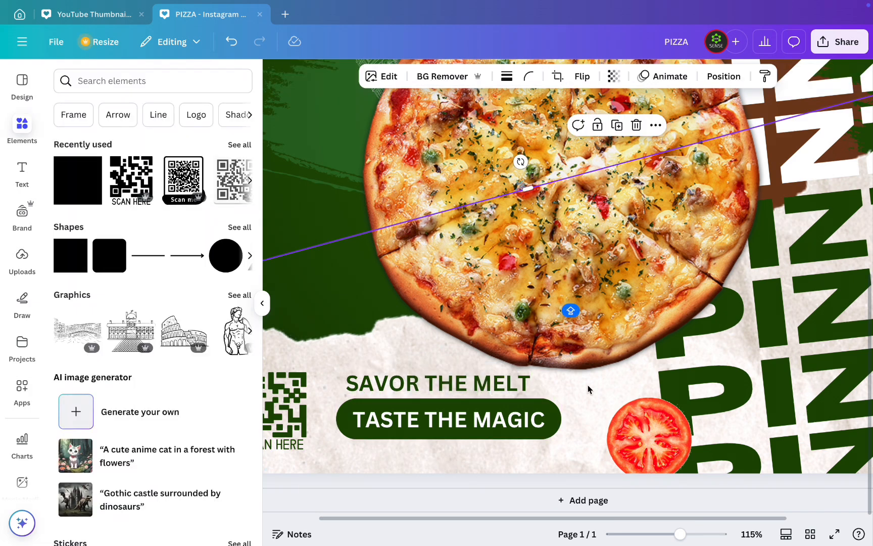
- Center the SAVOR THE MELT heading above the TASTE THE MAGIC pill, leaving a small gap between them
left_click_drag(437, 385, 450, 387)
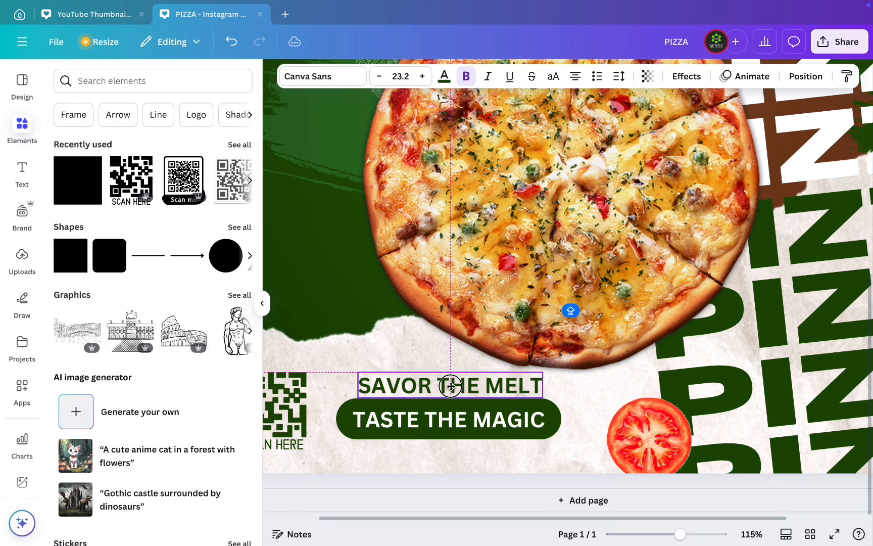
left_click_drag(450, 387, 450, 381)
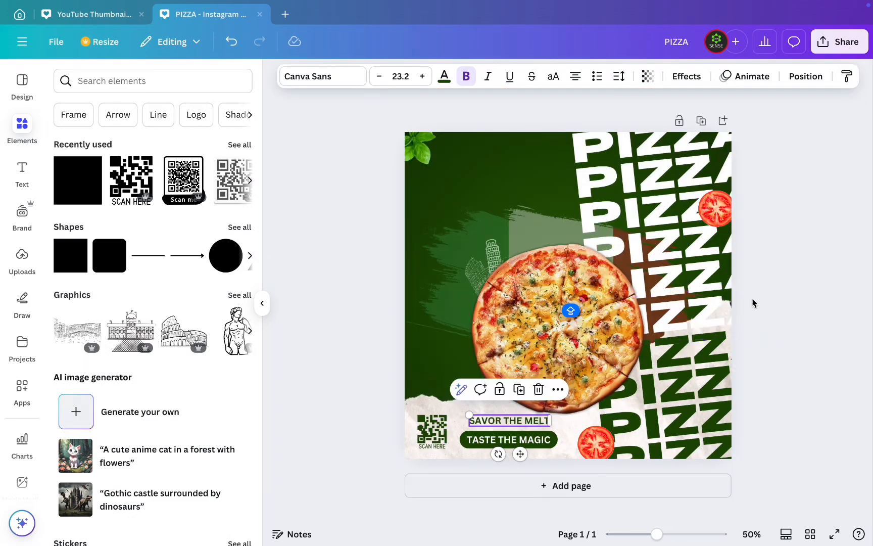
left_click(781, 290)
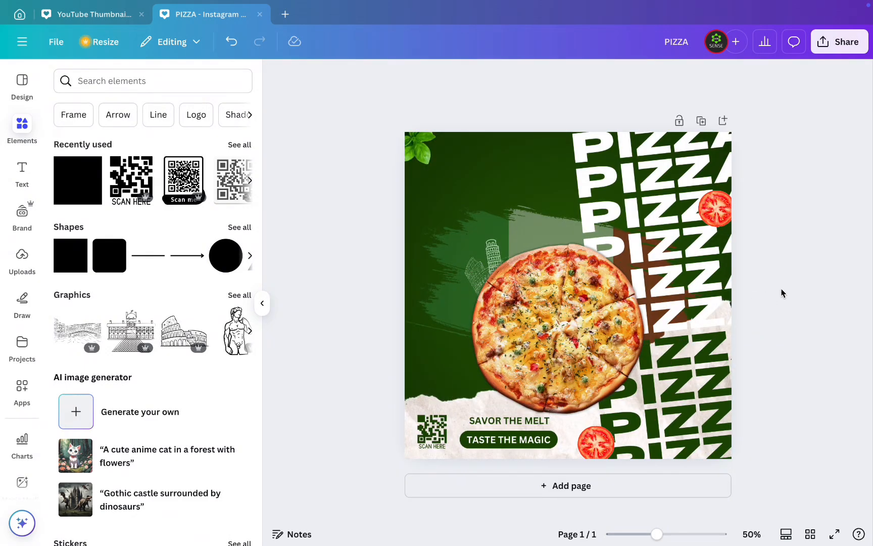
- Raise the Colosseum and Leaning Tower sketches slightly, clear of the pizza, and shift the flag brush stroke up behind the PIZZA text
left_click(543, 297)
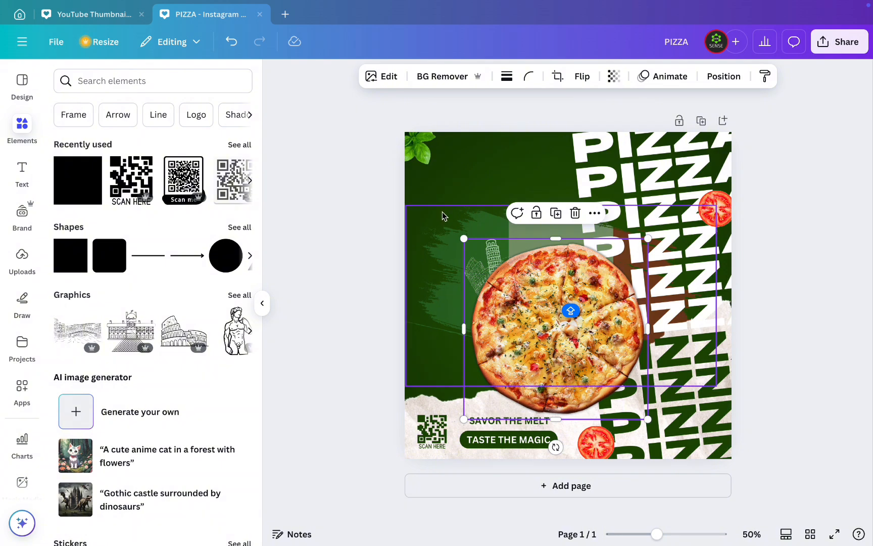
left_click(316, 326)
left_click(492, 251)
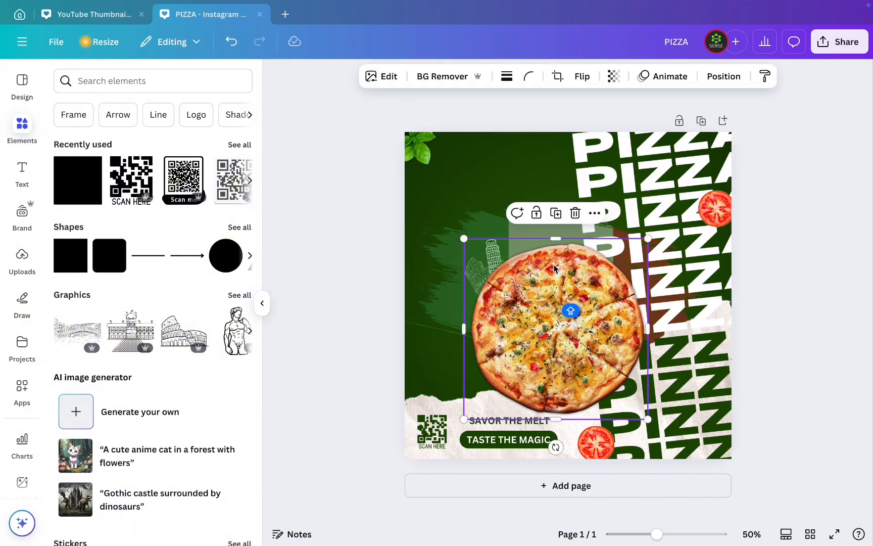
left_click_drag(571, 303, 614, 291)
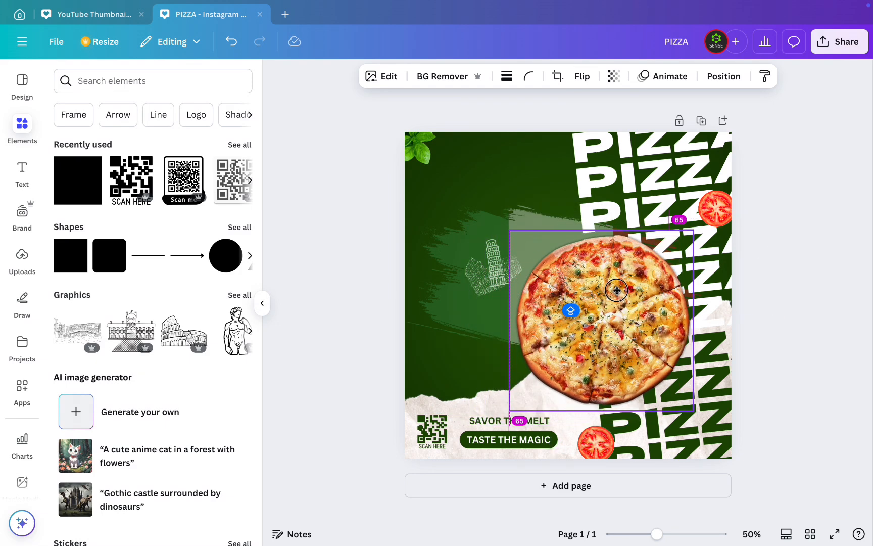
left_click(483, 272)
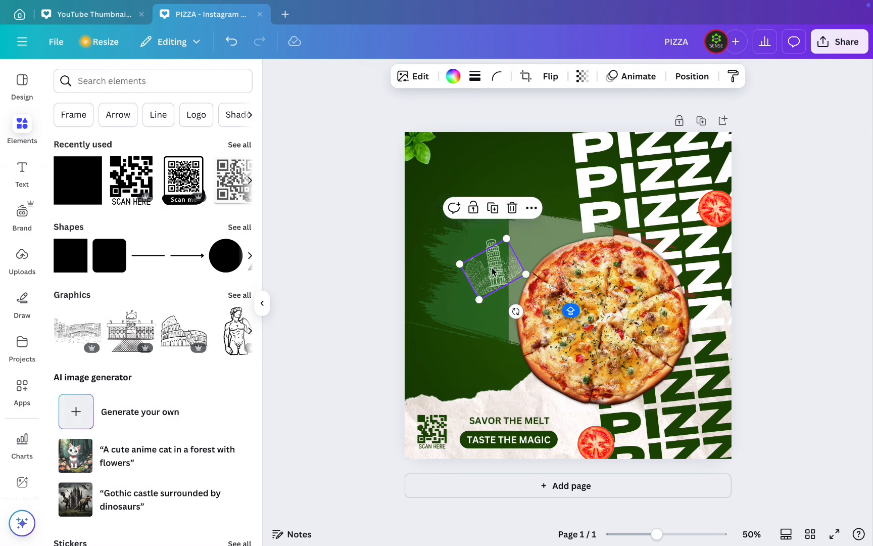
left_click_drag(492, 272, 484, 248)
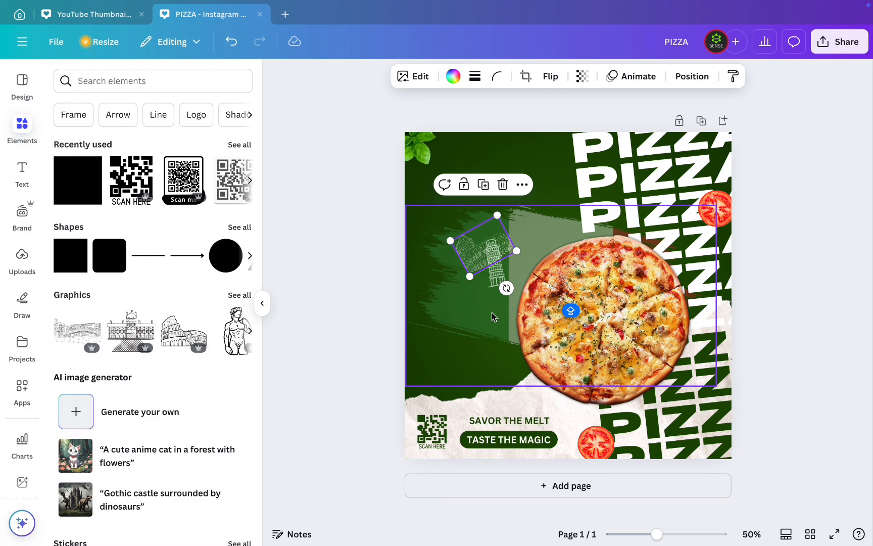
left_click_drag(483, 340, 585, 209)
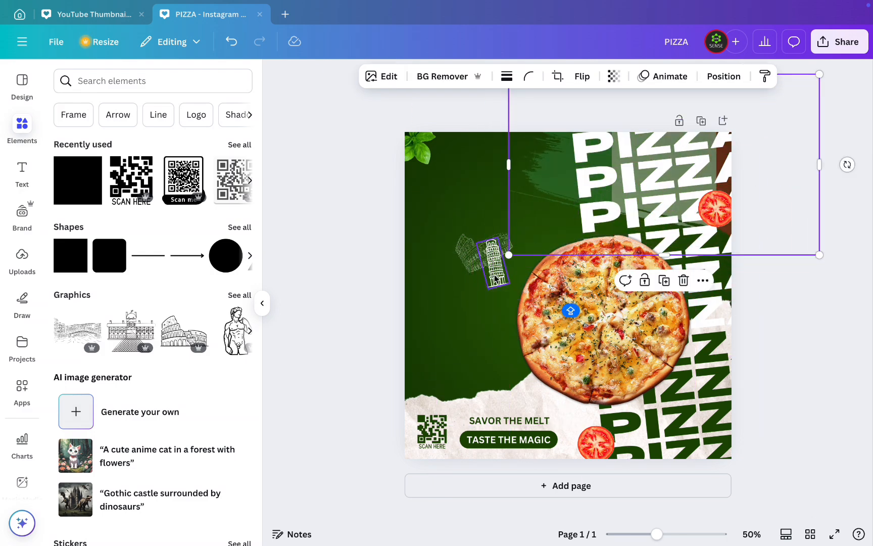
left_click_drag(496, 275, 496, 255)
- Enlarge the pizza and recenter it on the post so its edge overlaps the two landmark sketches
left_click(571, 308)
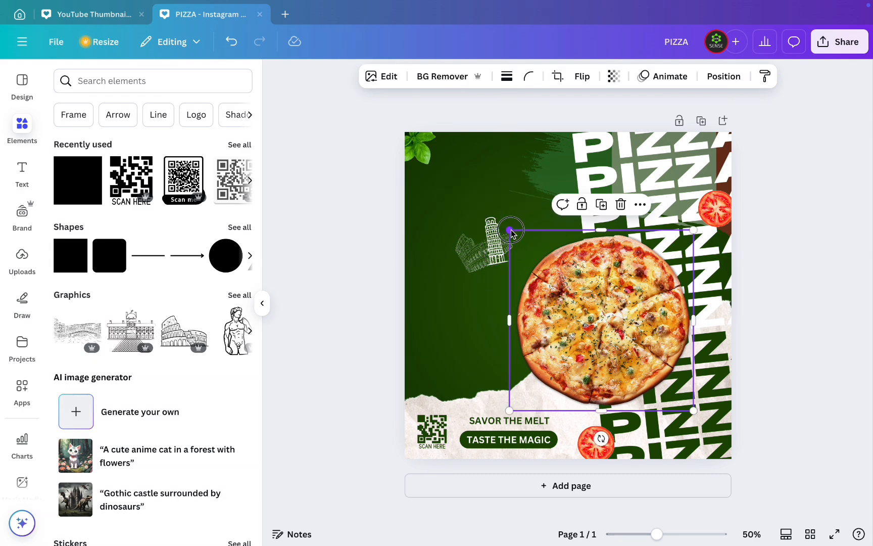
left_click_drag(510, 230, 474, 197)
left_click_drag(613, 280, 592, 293)
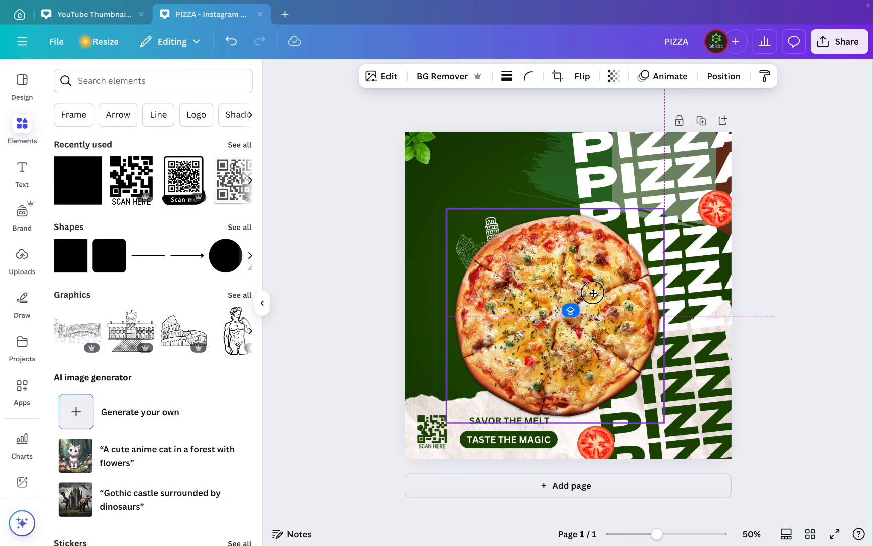
- Move the flag brush stroke to the post's upper left and place the pizza back at the center, over the landmark sketches
left_click_drag(592, 293, 682, 318)
left_click_drag(548, 177, 433, 156)
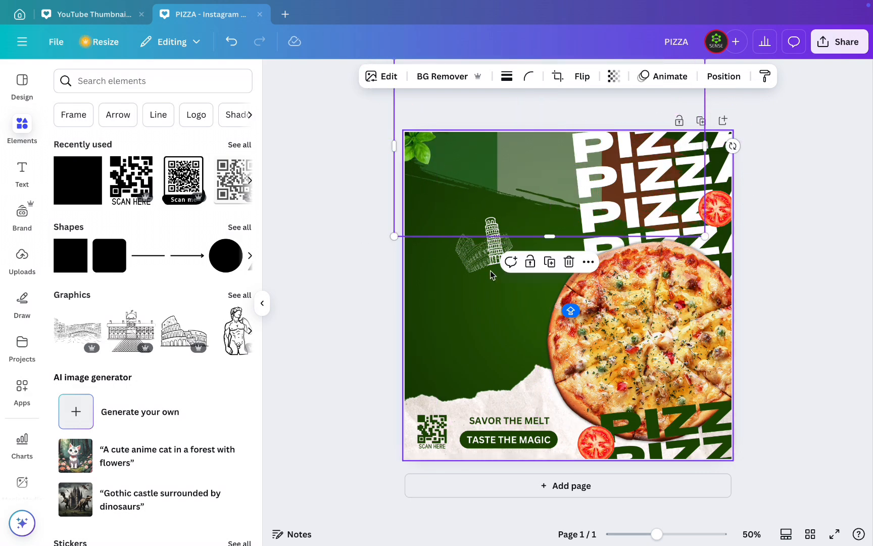
left_click_drag(650, 351, 566, 317)
left_click(793, 279)
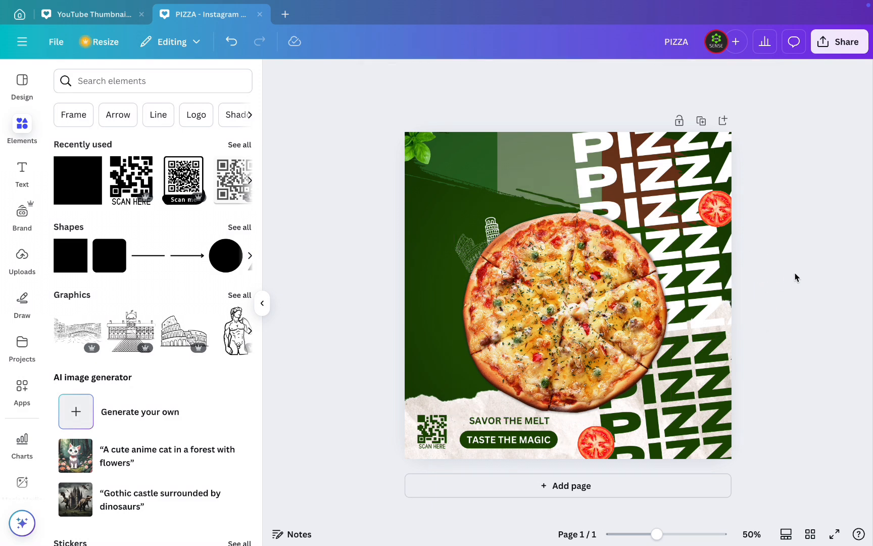